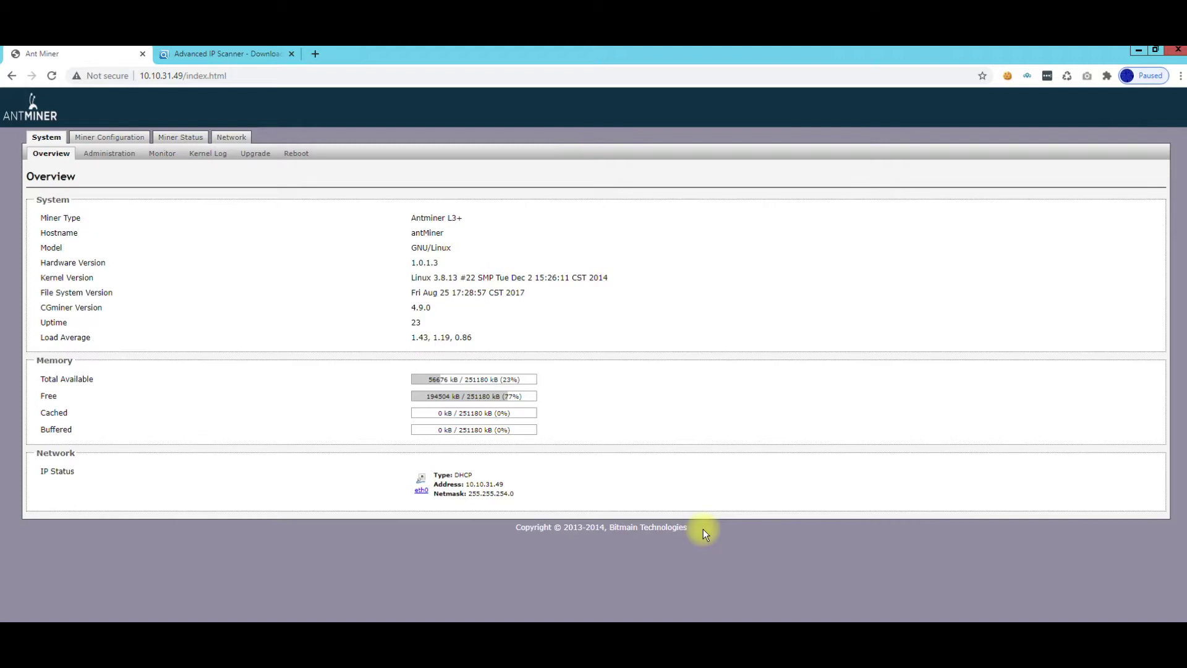
- Switch the browser to the Advanced IP Scanner download page
left_click(212, 56)
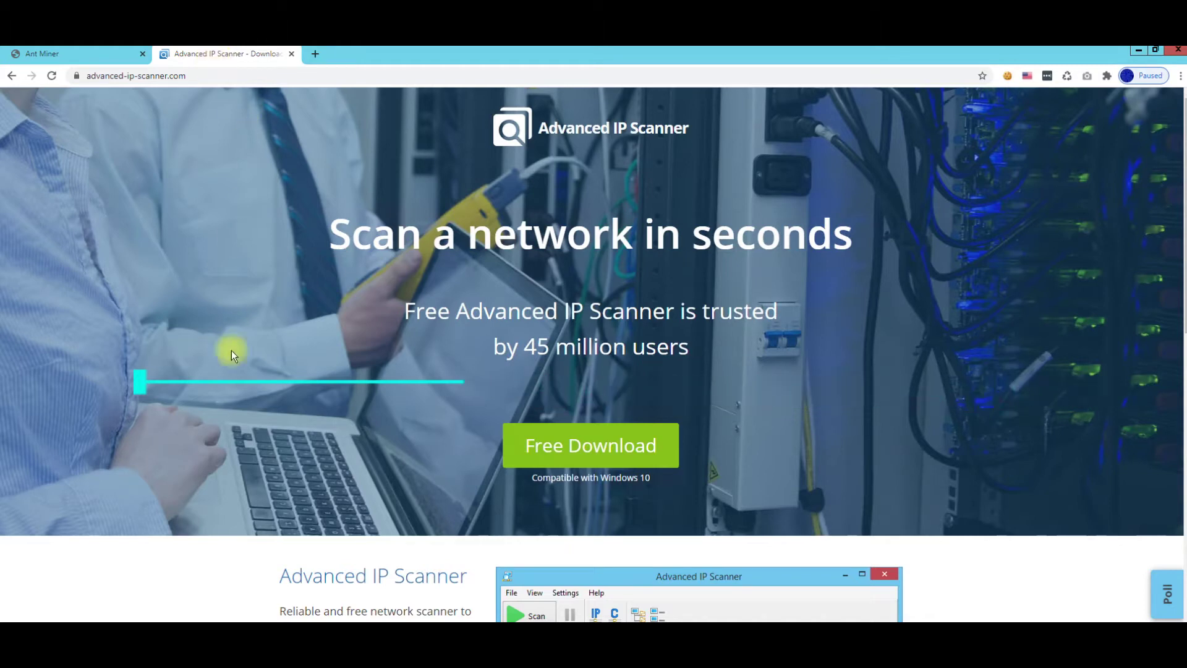
- Bring up the Notepad note showing 192.168.1.99 and place it at the upper left
key("alt+Tab")
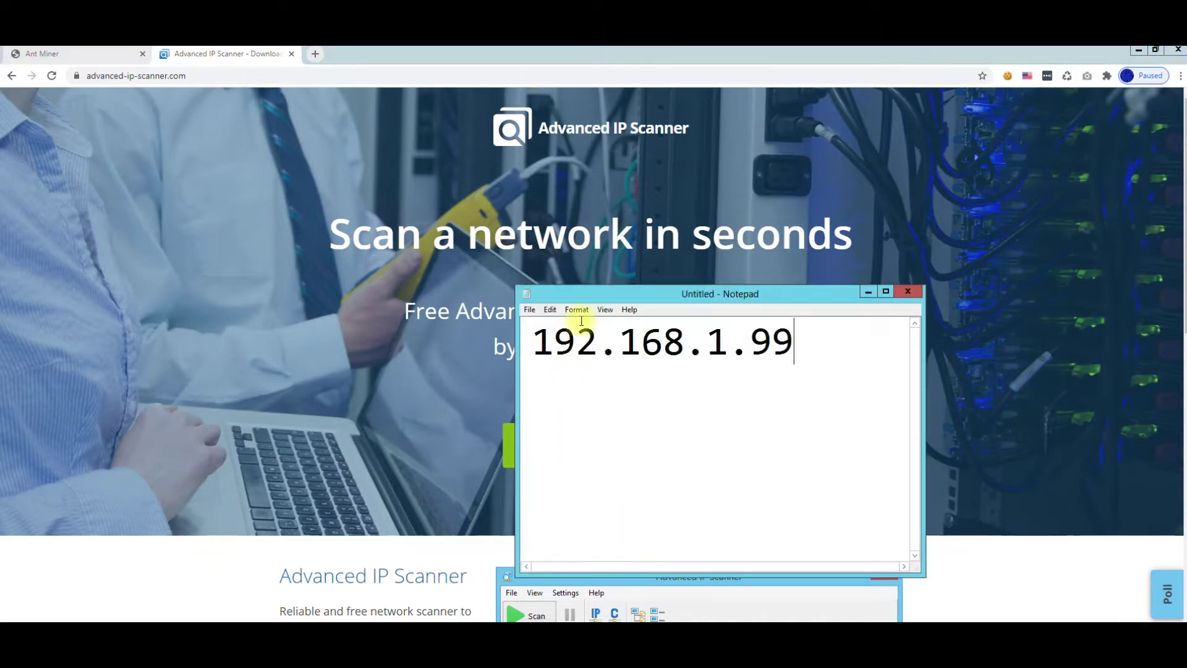
left_click_drag(274, 196, 205, 183)
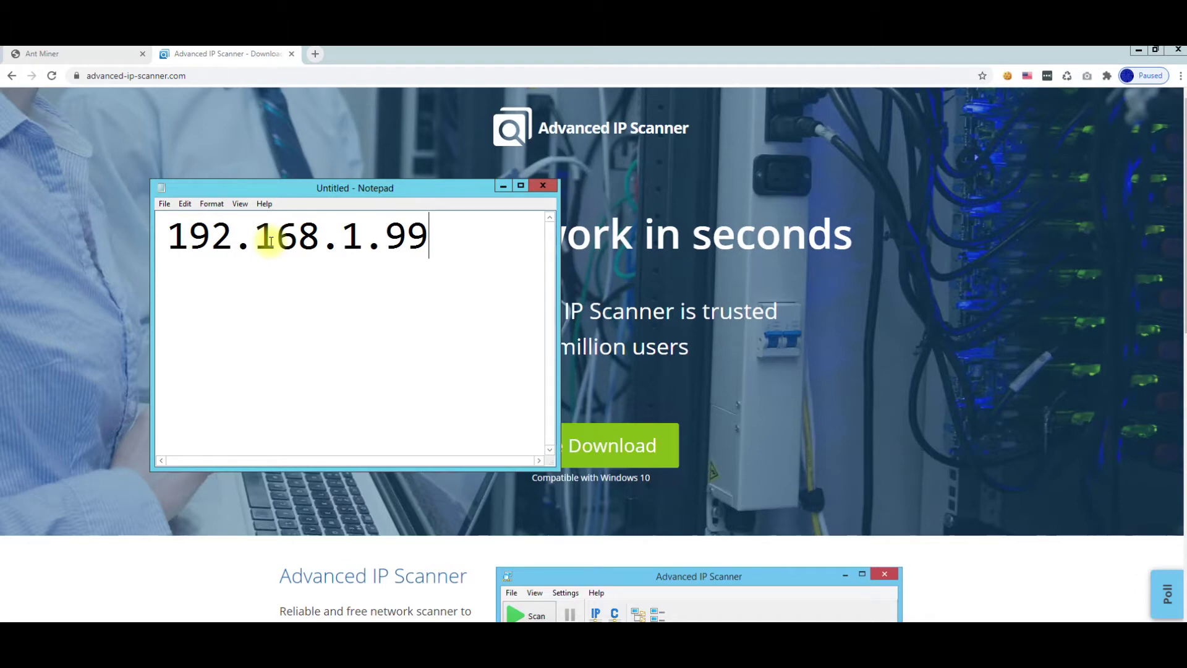
- Move Advanced IP Scanner right and replace its scan range with 192.168.1.1-192.168.1.254
left_click(426, 619)
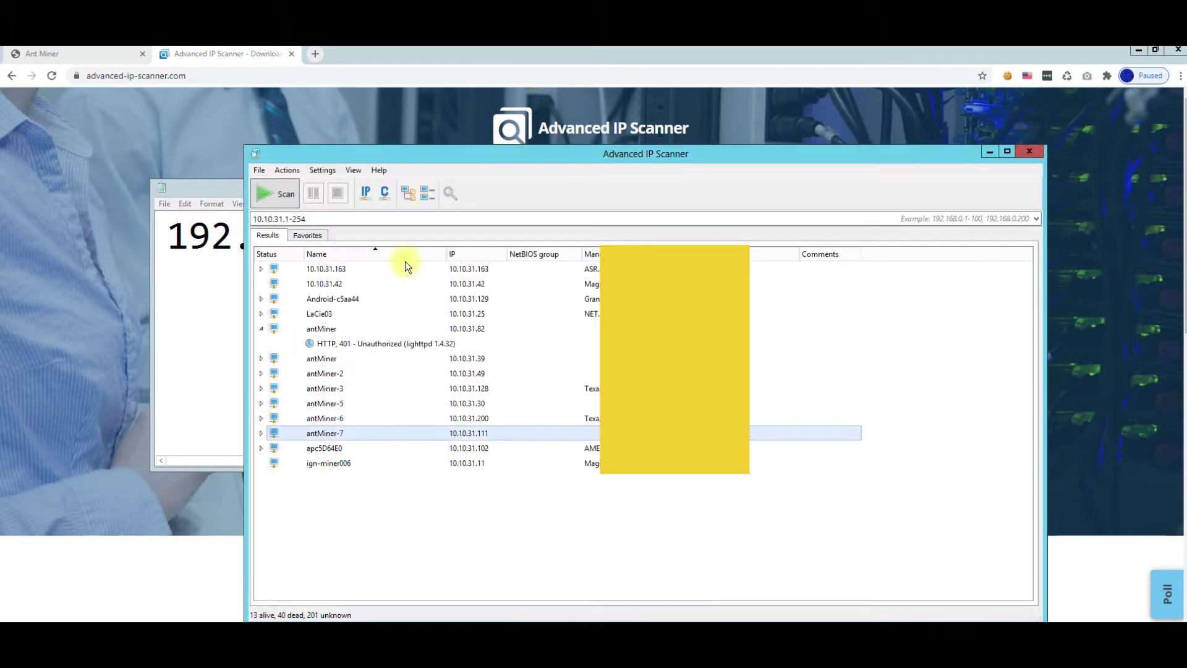
left_click_drag(546, 162, 625, 164)
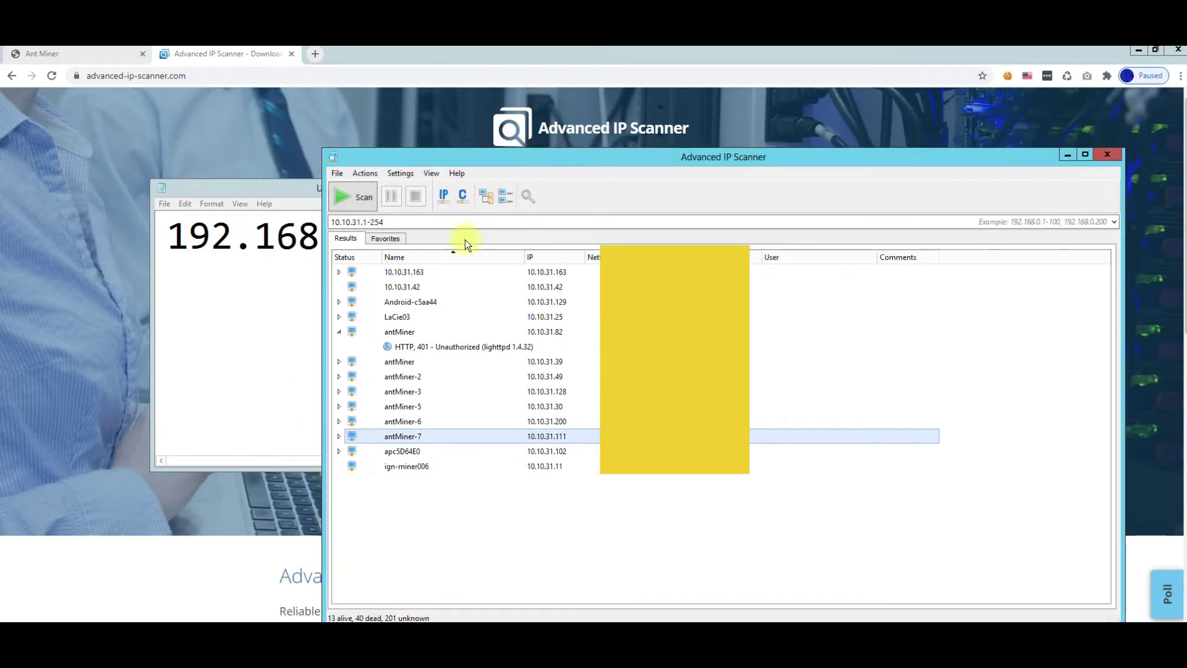
left_click_drag(437, 220, 307, 222)
type("192.168")
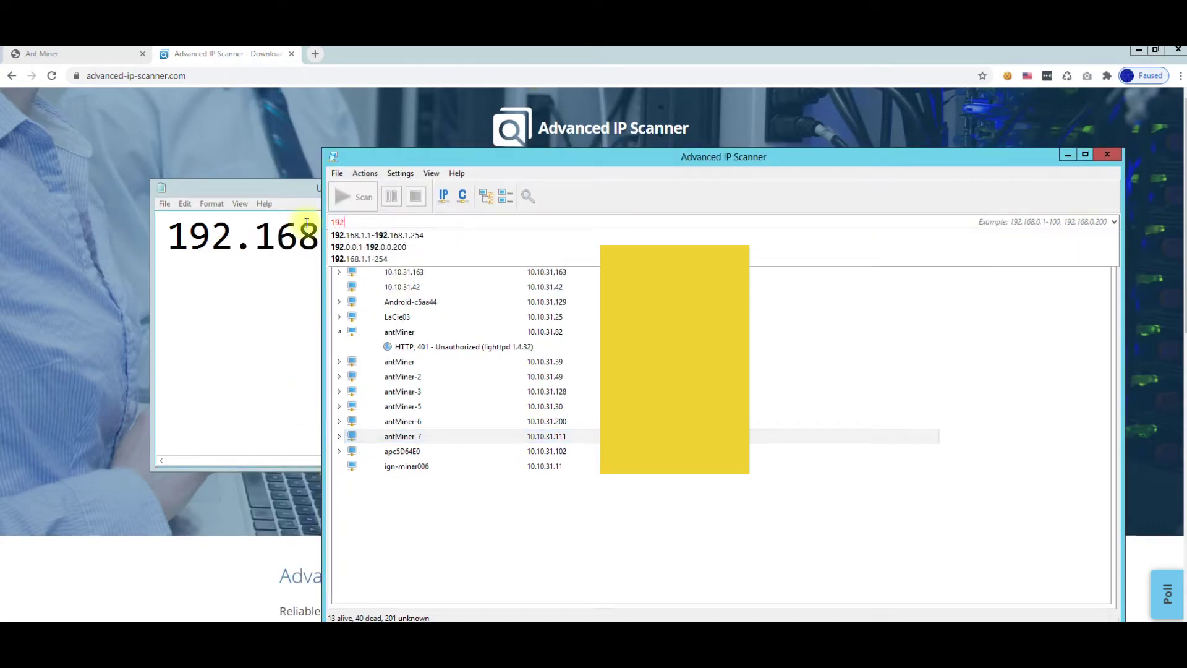
left_click(374, 235)
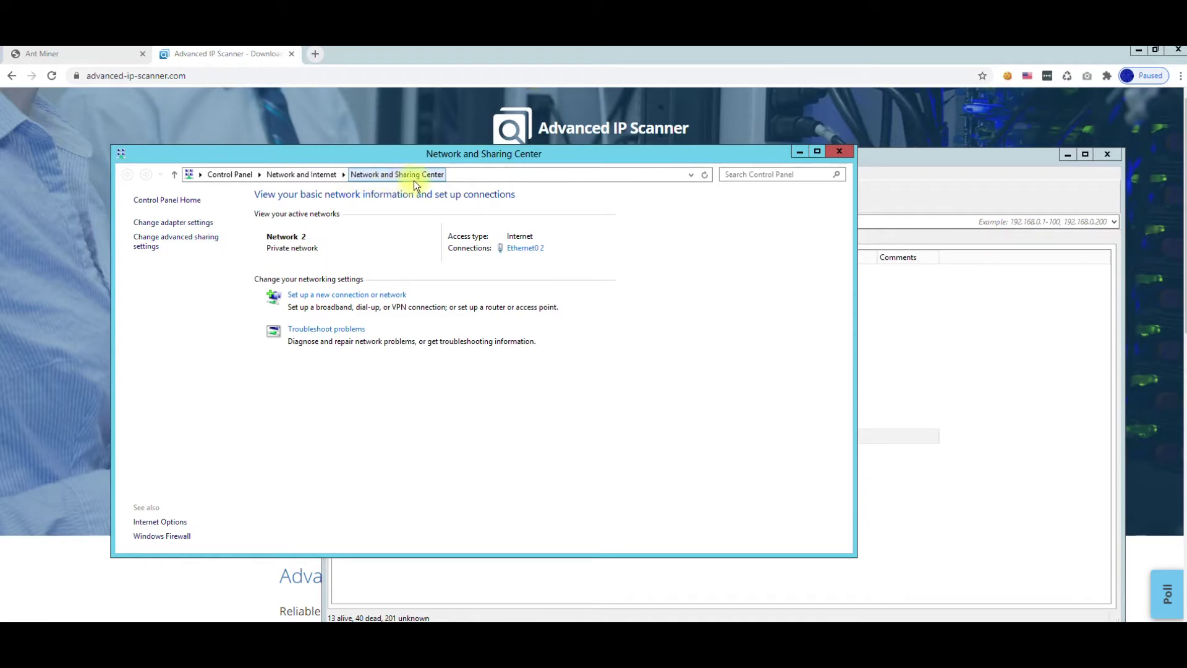
- Open the IPv4 properties of the Ethernet0 2 network adapter
left_click(186, 223)
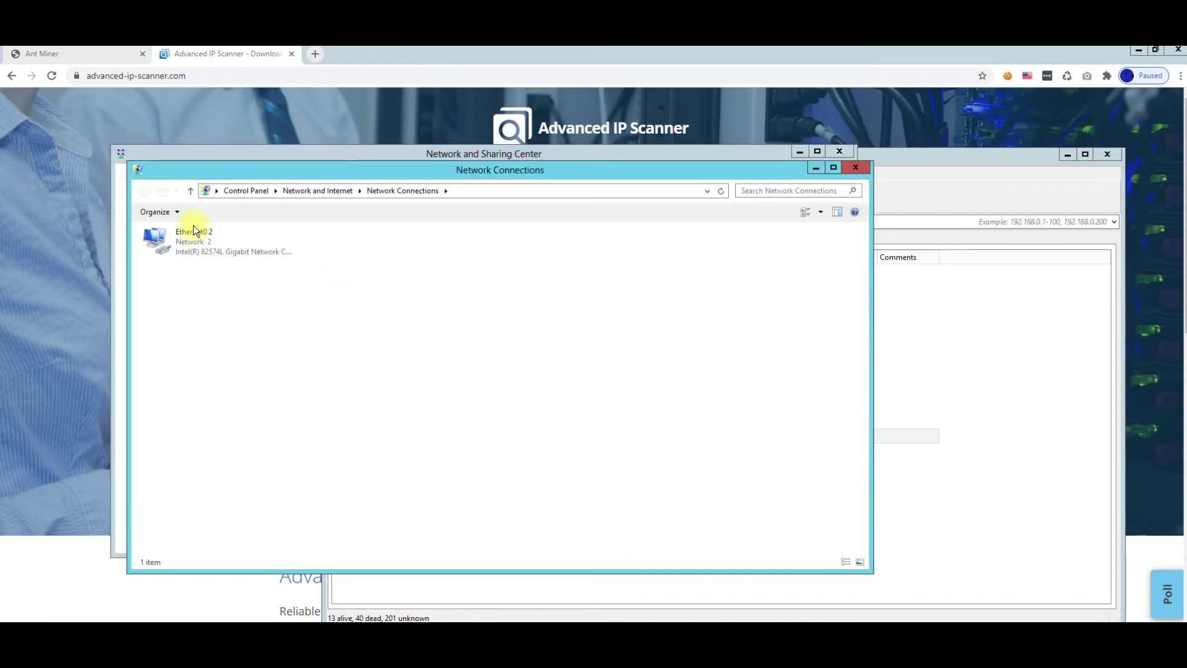
left_click(195, 237)
right_click(195, 234)
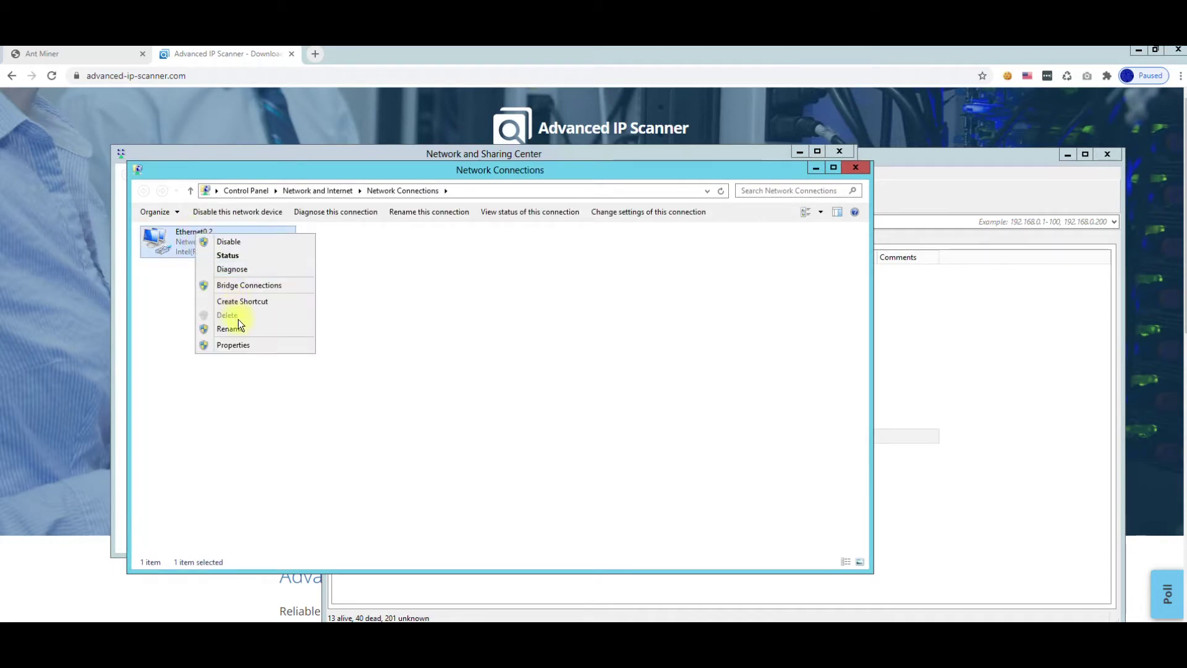
left_click(244, 344)
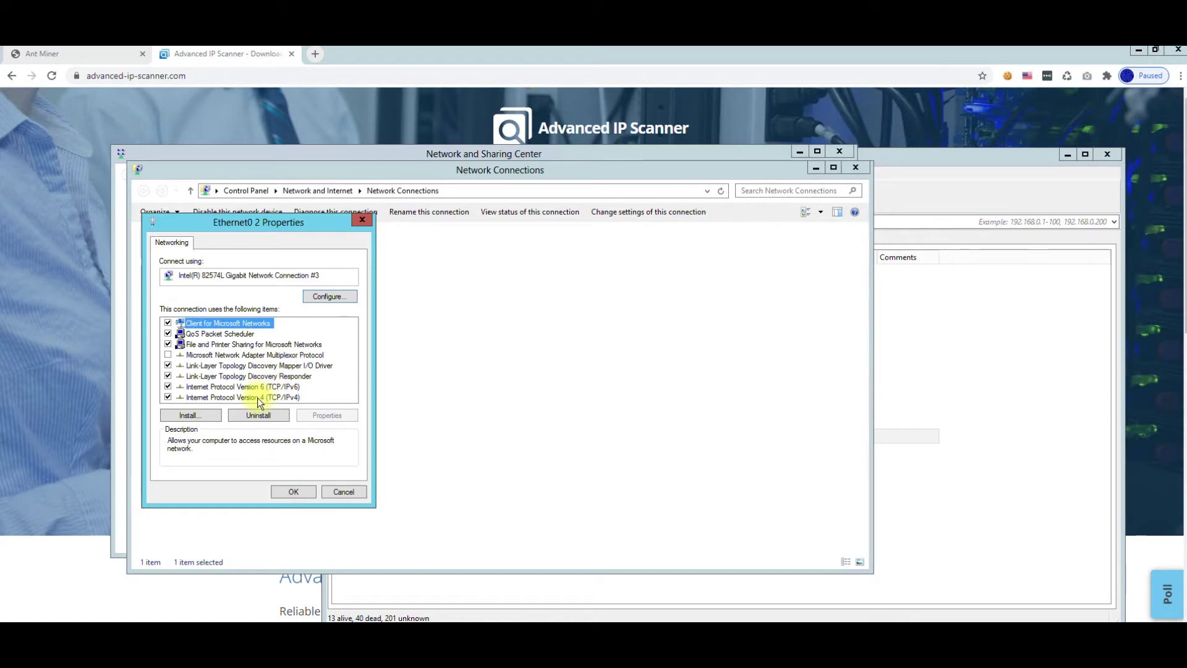
double_click(266, 398)
- Enter 192.168.1.50 as the adapter's IPv4 address
double_click(306, 375)
type("192 . 1")
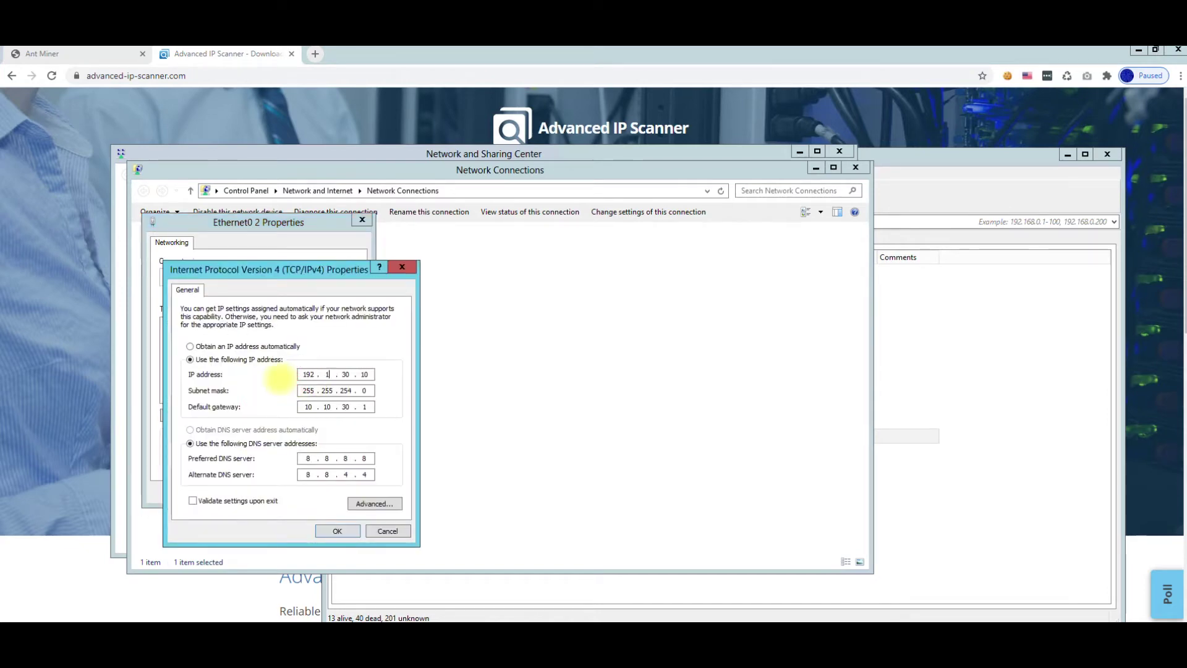
type("68 . 1")
key("Tab")
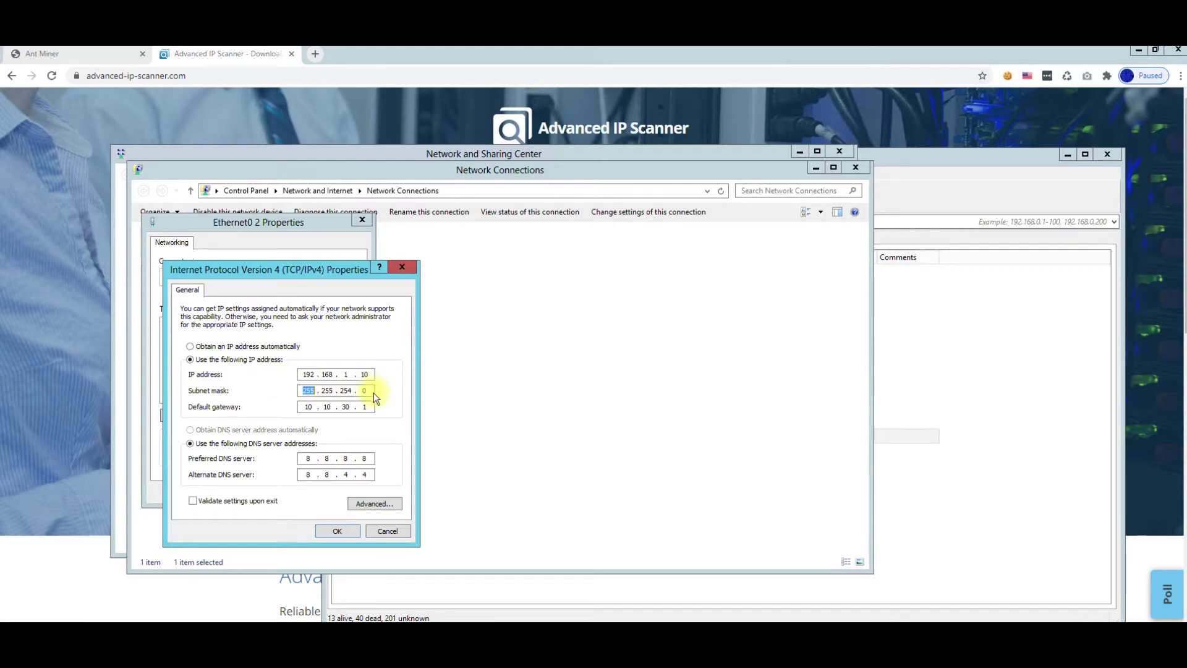
double_click(366, 375)
type("50")
left_click(219, 77)
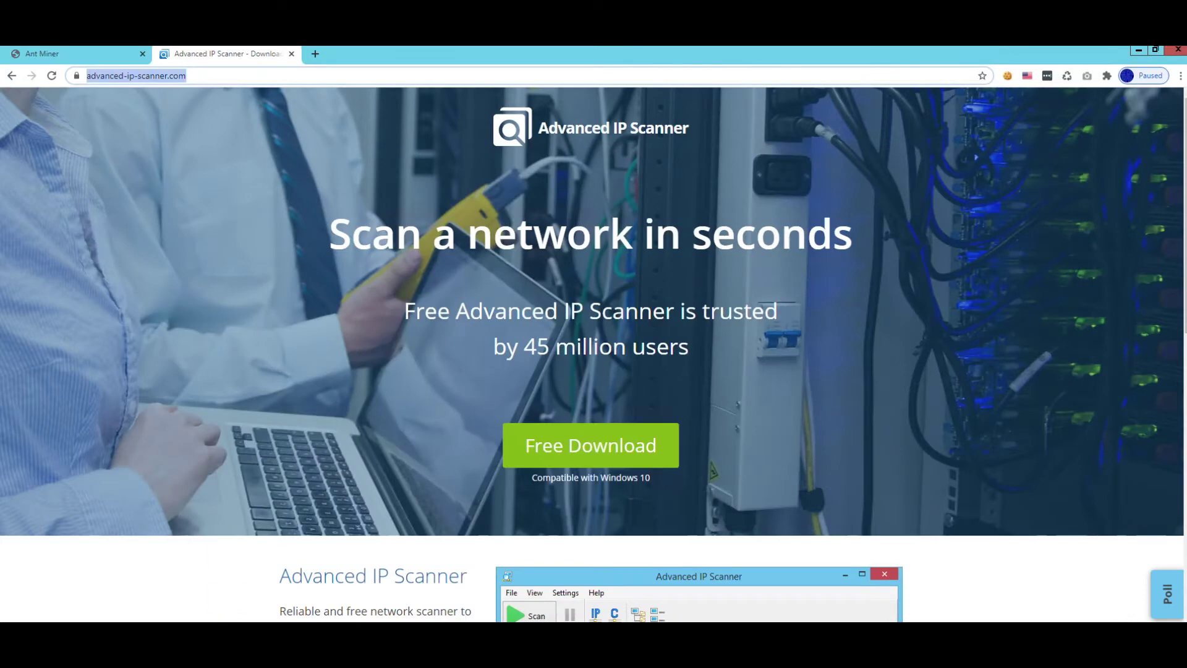
- Copy 192.168.1.99 from the note and load it in Chrome's second tab
key("alt+Tab")
left_click_drag(451, 238, 105, 214)
key("ctrl+c")
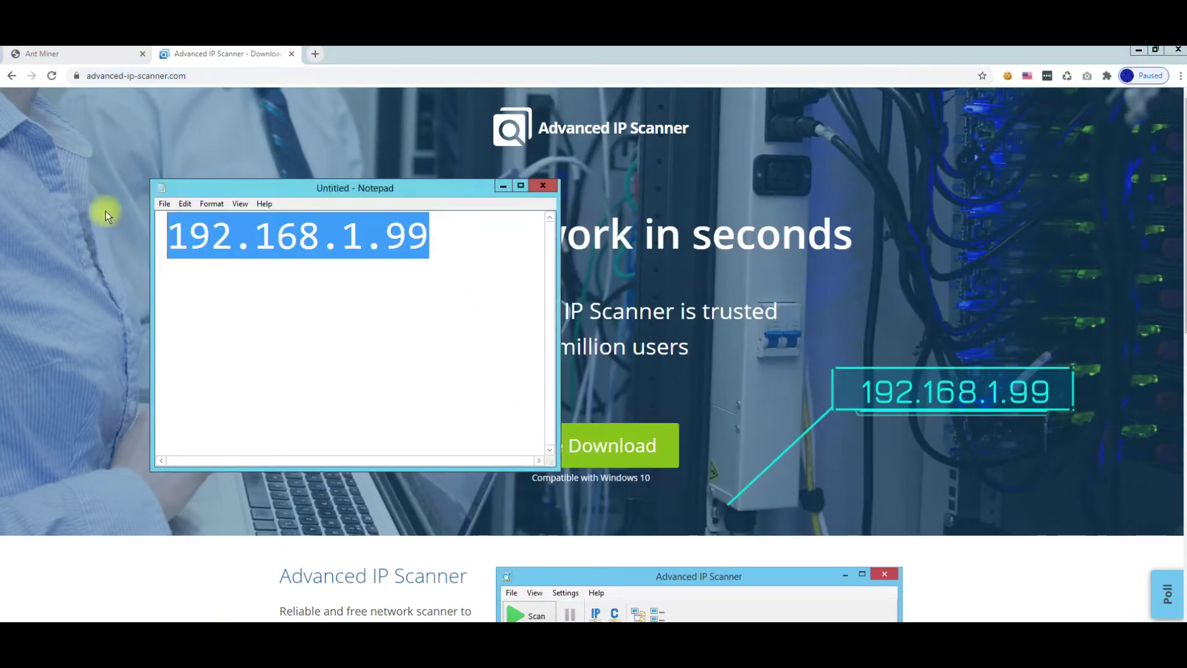
left_click(188, 75)
key("ctrl+a")
key("ctrl+v")
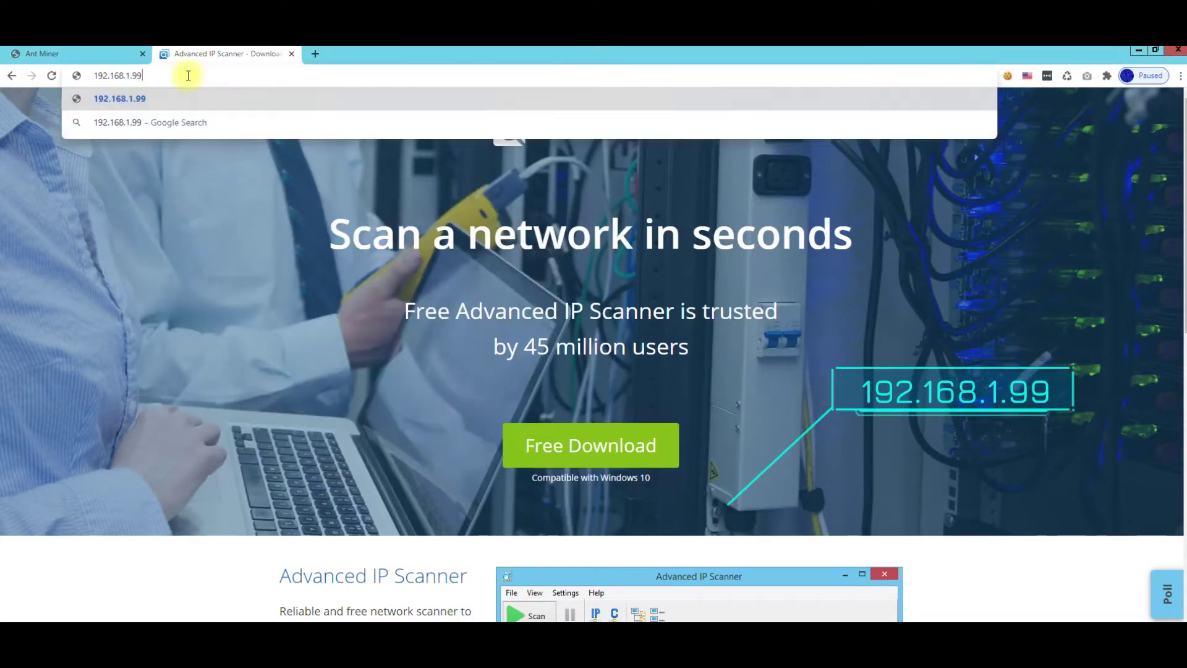
key("Return")
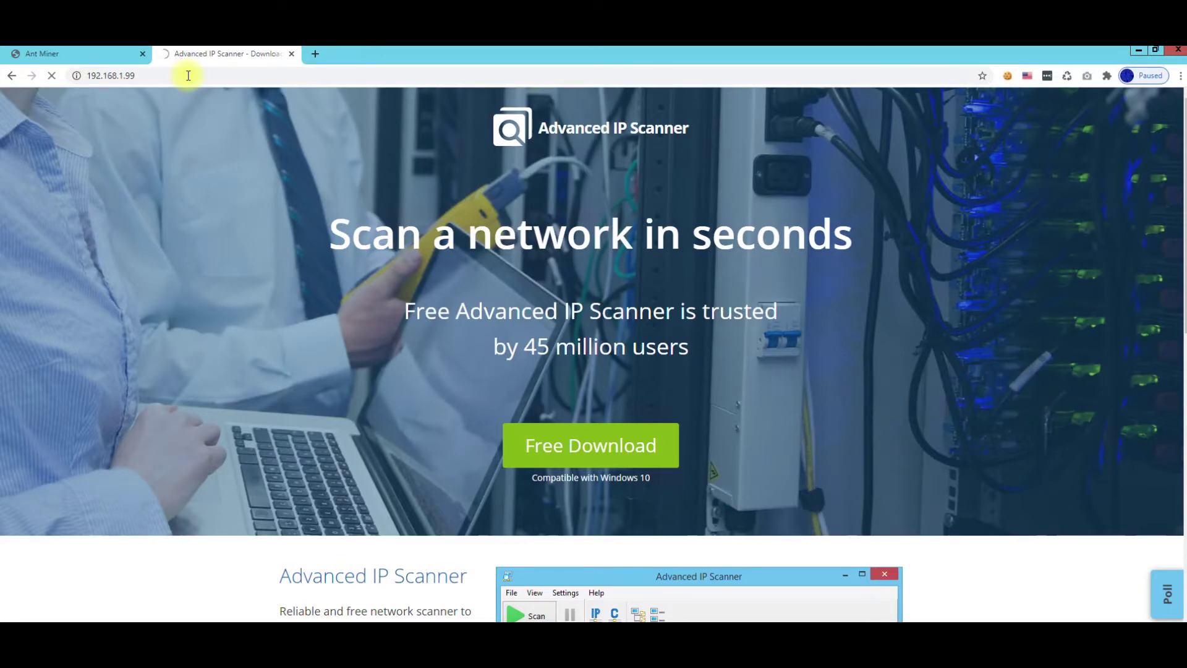
- Confirm the new IPv4 settings and close the adapter and network connection windows
key("alt+Tab")
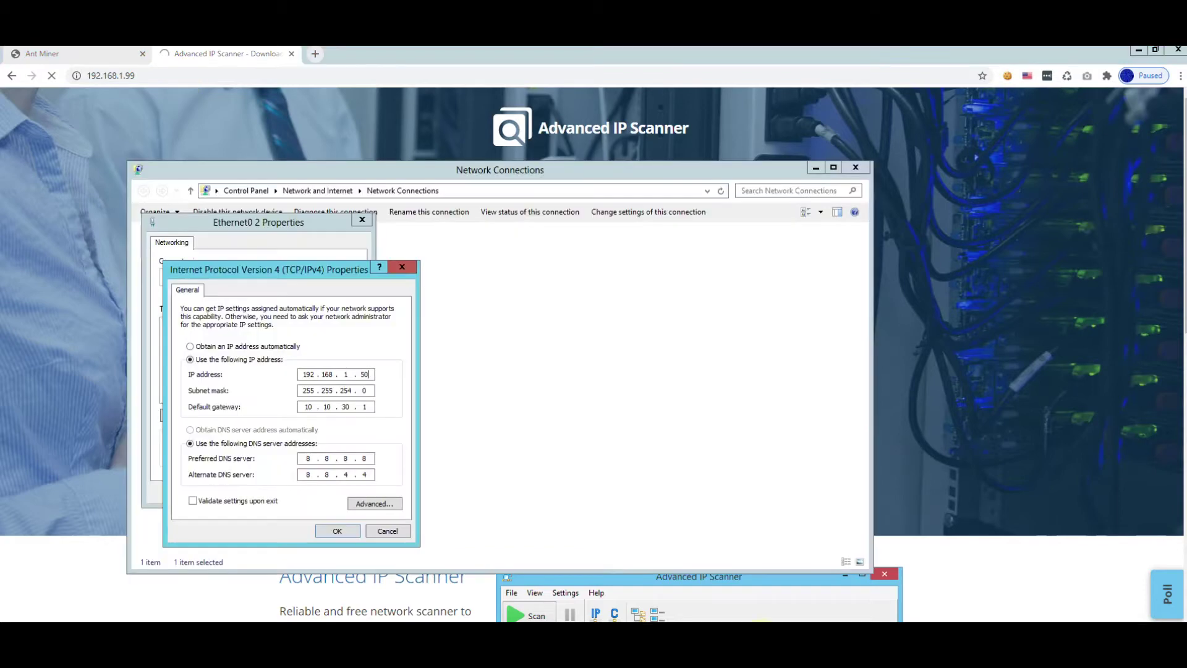
left_click(402, 267)
left_click(362, 220)
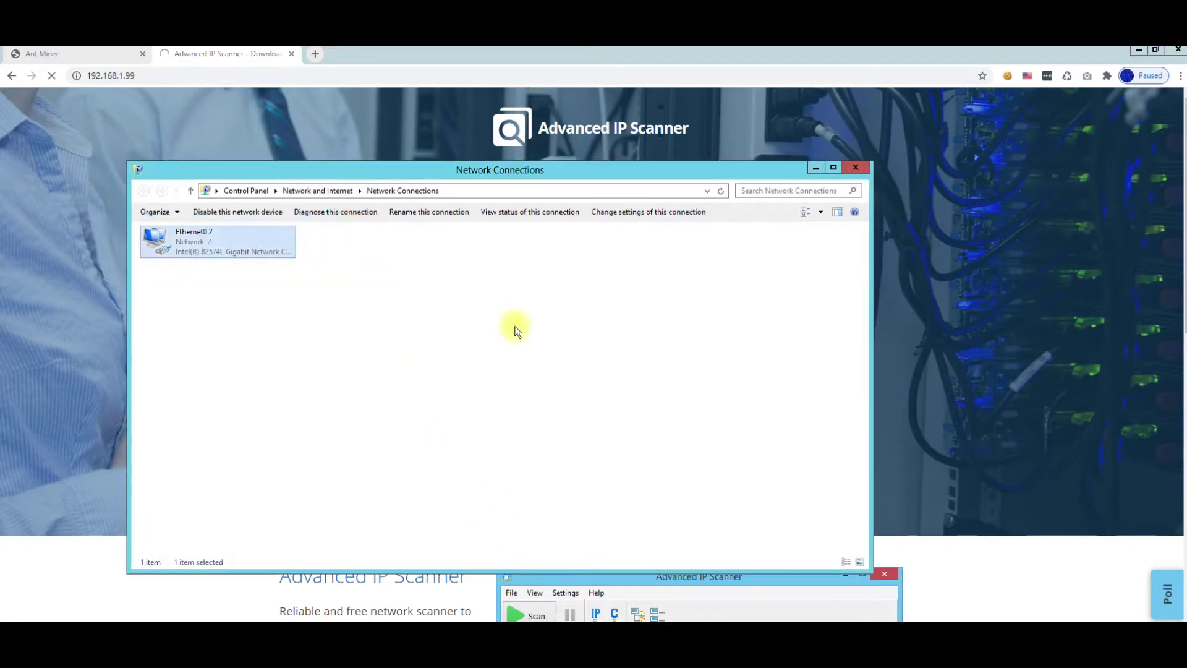
left_click(856, 167)
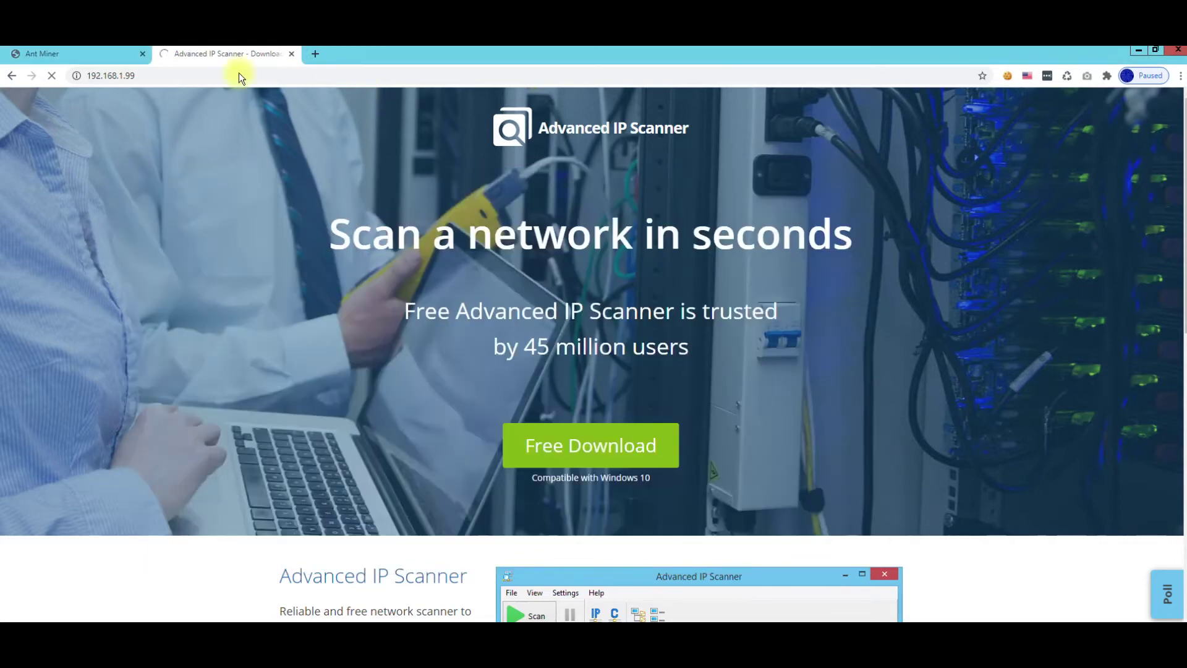
left_click(68, 54)
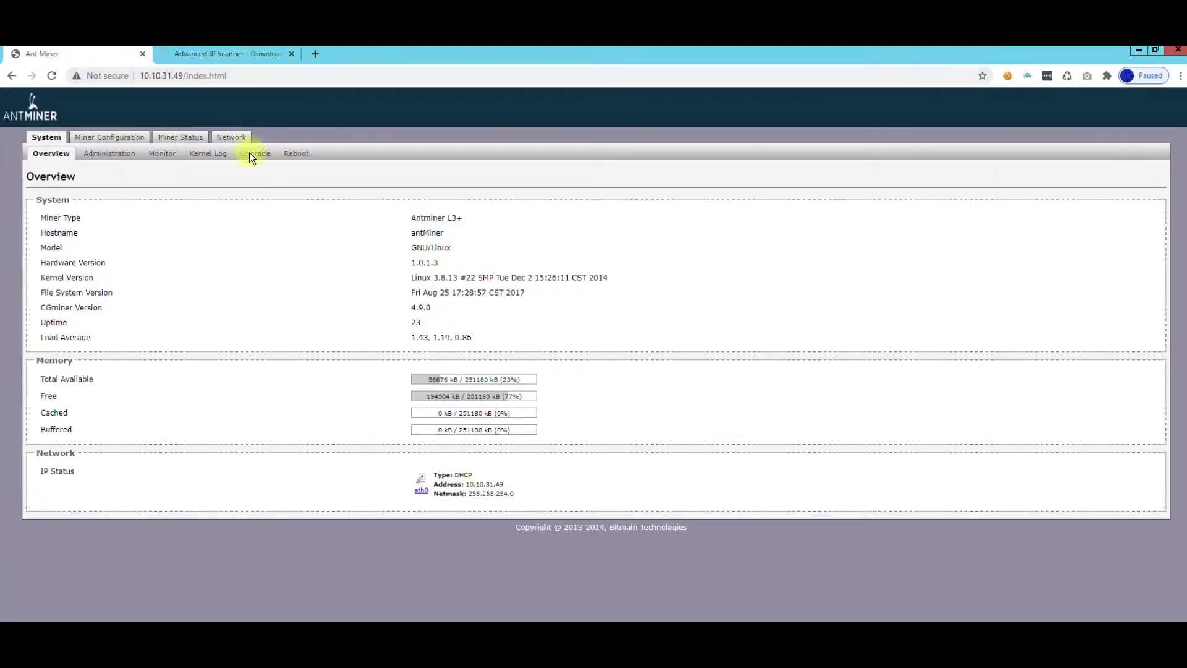
- Toggle the miner's network protocol to Static and back, leaving it on DHCP
left_click(226, 139)
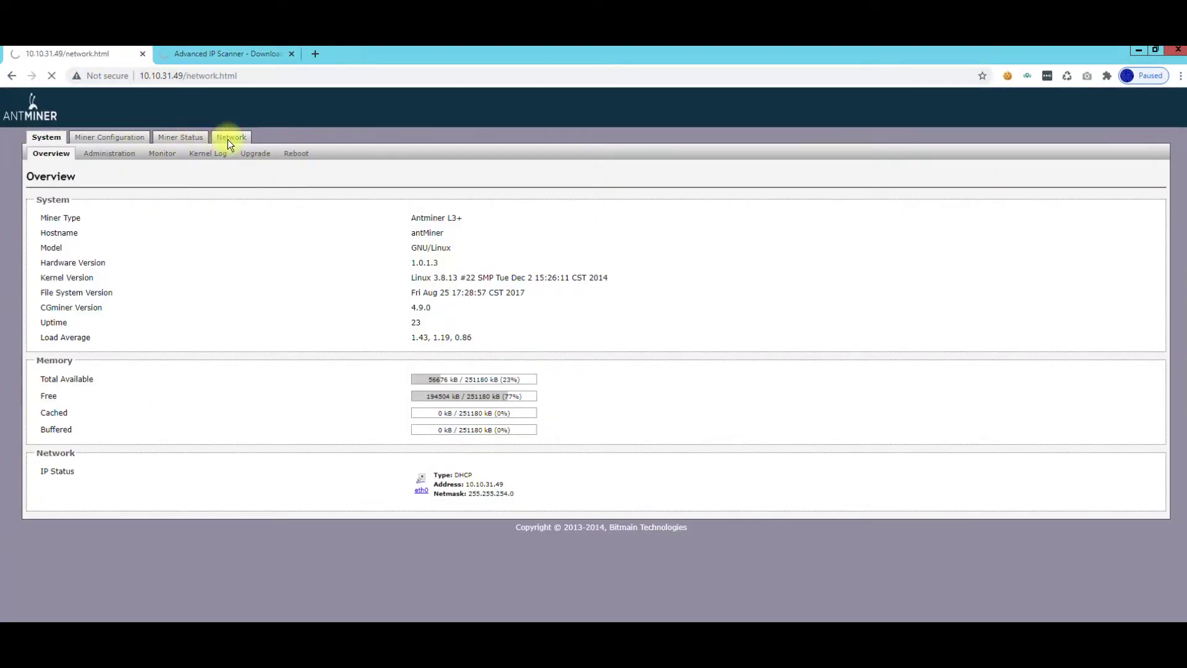
left_click(530, 283)
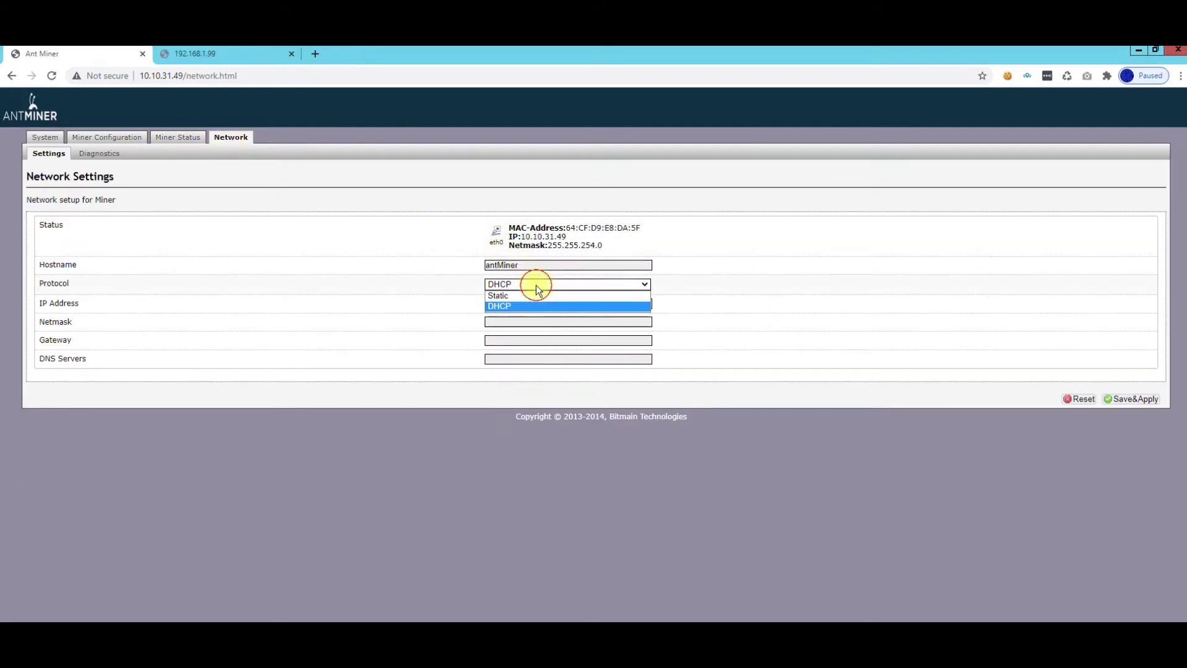
left_click(511, 296)
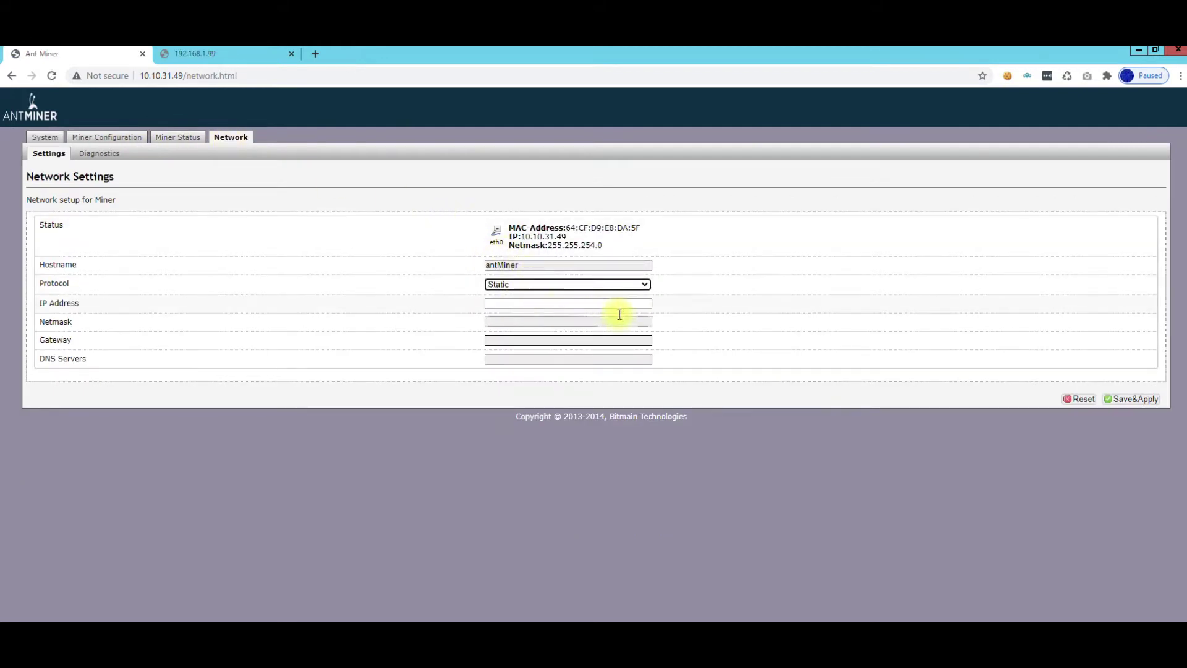
left_click(523, 285)
left_click(516, 304)
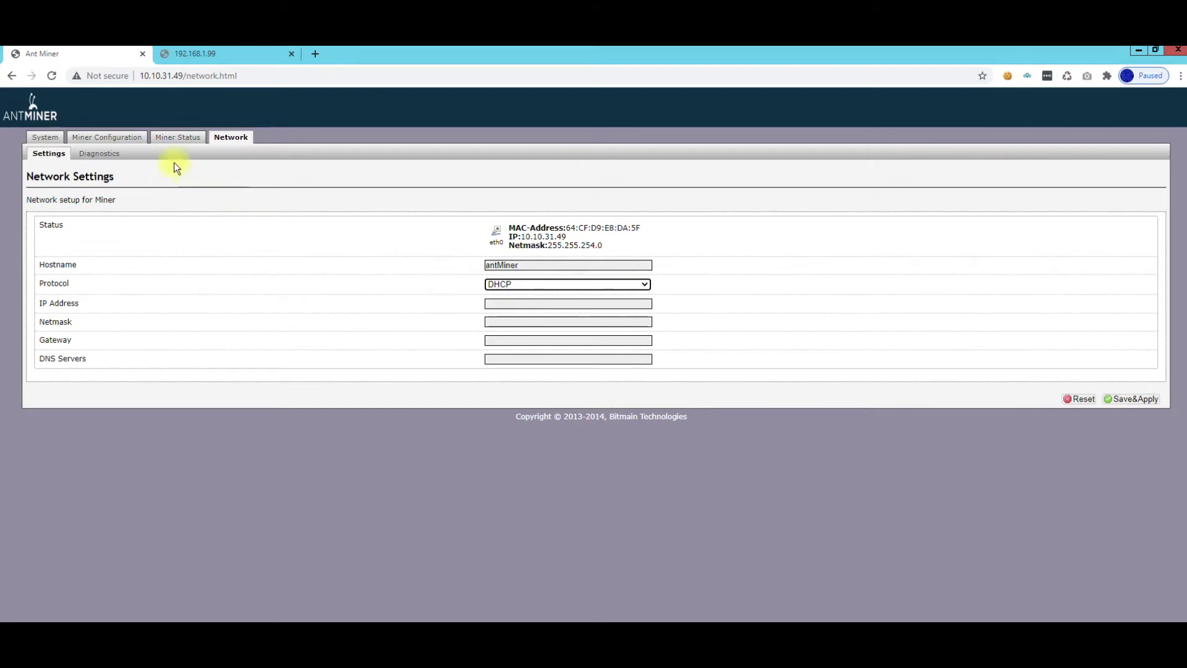
- Check the hardware version 1.0.1.3 on the System Overview page
left_click(40, 138)
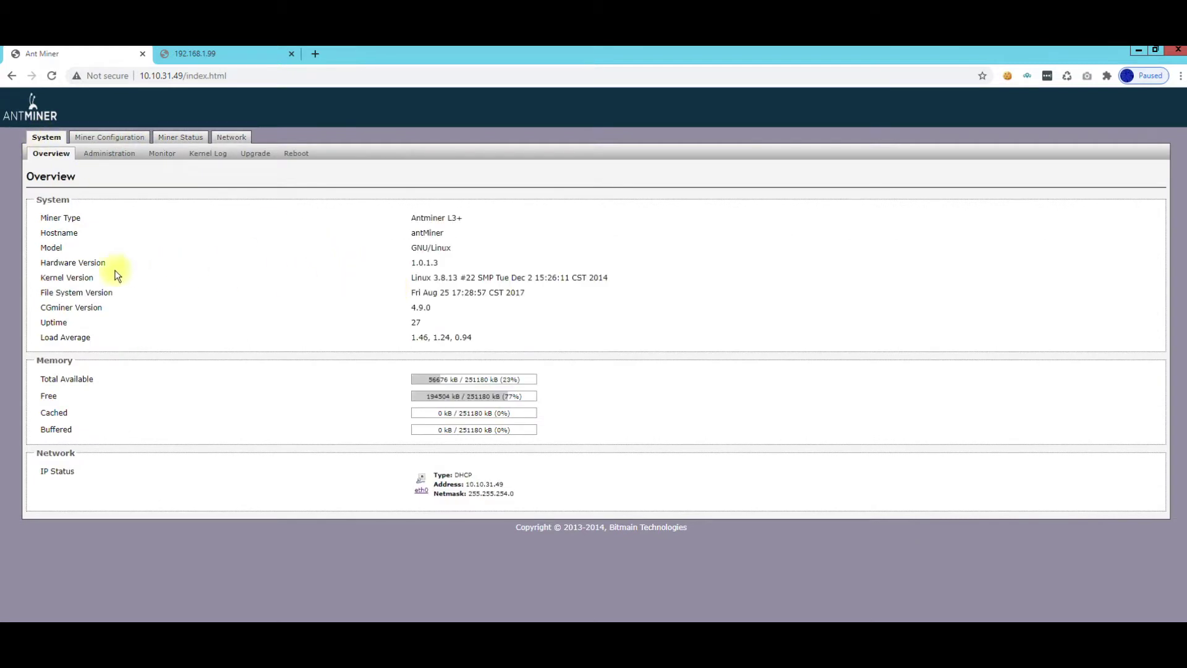
left_click_drag(438, 263, 412, 265)
left_click(113, 138)
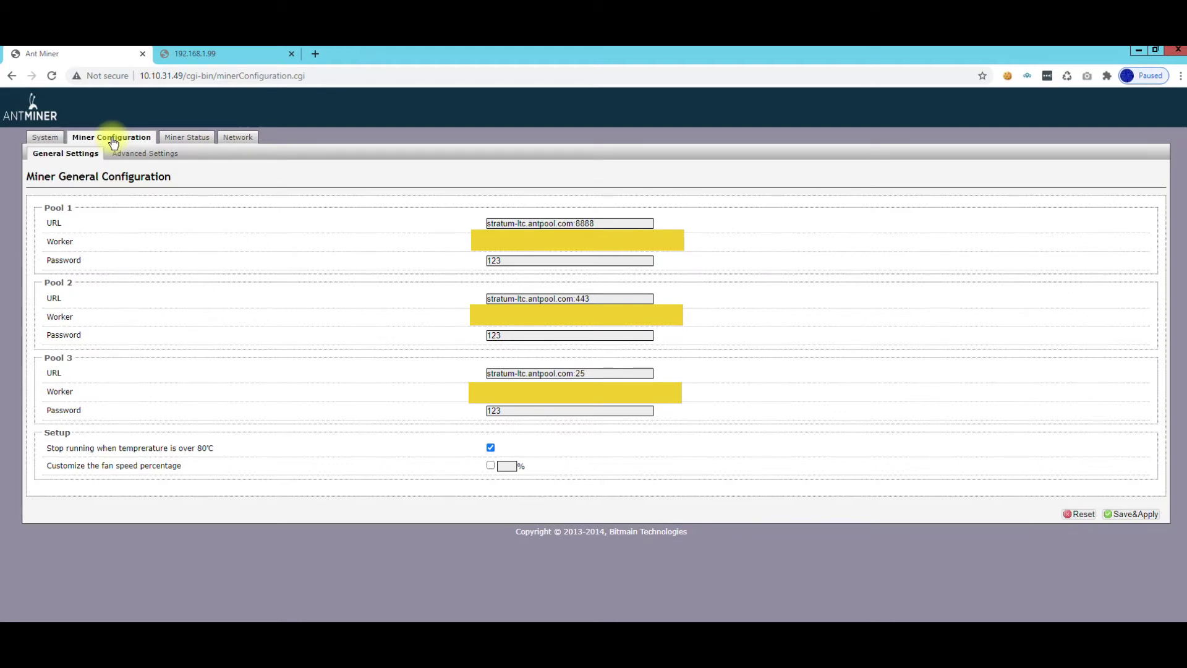
- Check the Pool 1 URL and the overview's miner type, Antminer L3+
left_click_drag(605, 224, 468, 236)
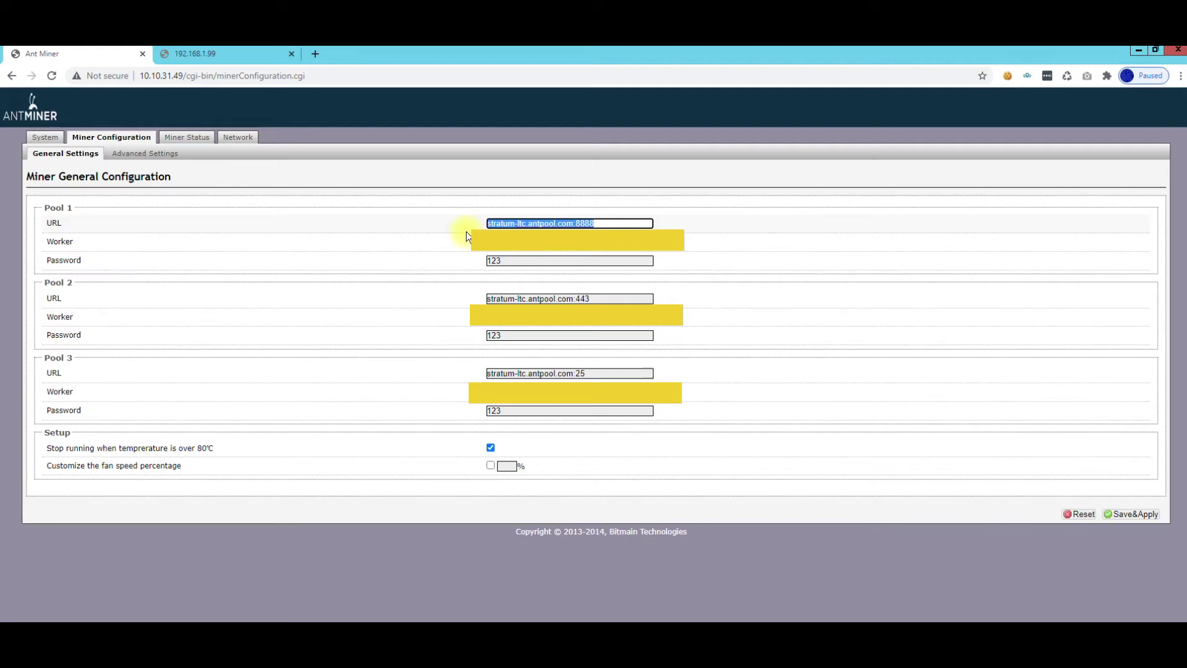
left_click(53, 136)
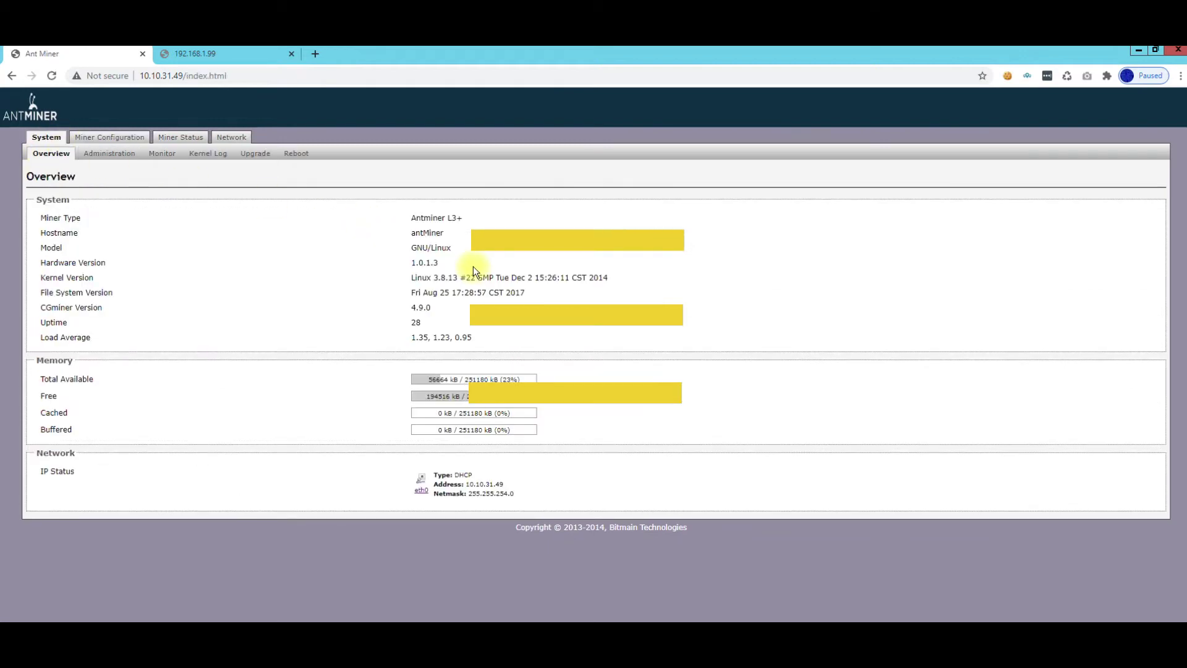
left_click_drag(410, 217, 467, 218)
left_click(140, 139)
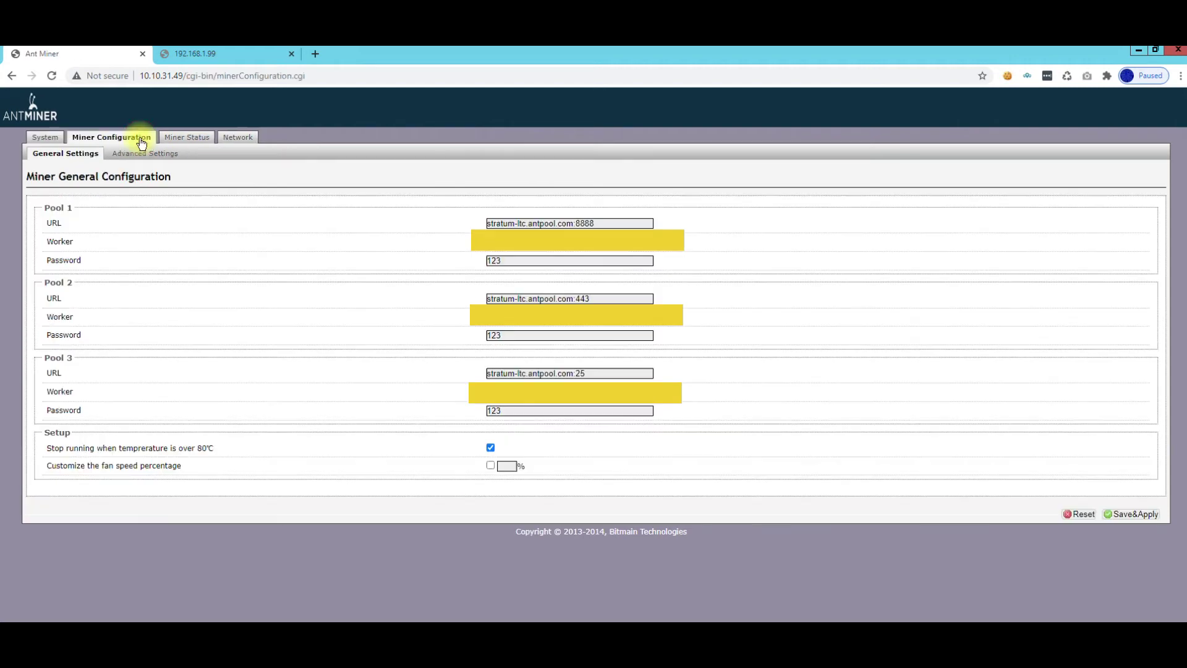
- Review the Pool 1, Pool 2 and Pool 3 antpool URLs one by one
left_click(606, 223)
left_click_drag(482, 216, 483, 218)
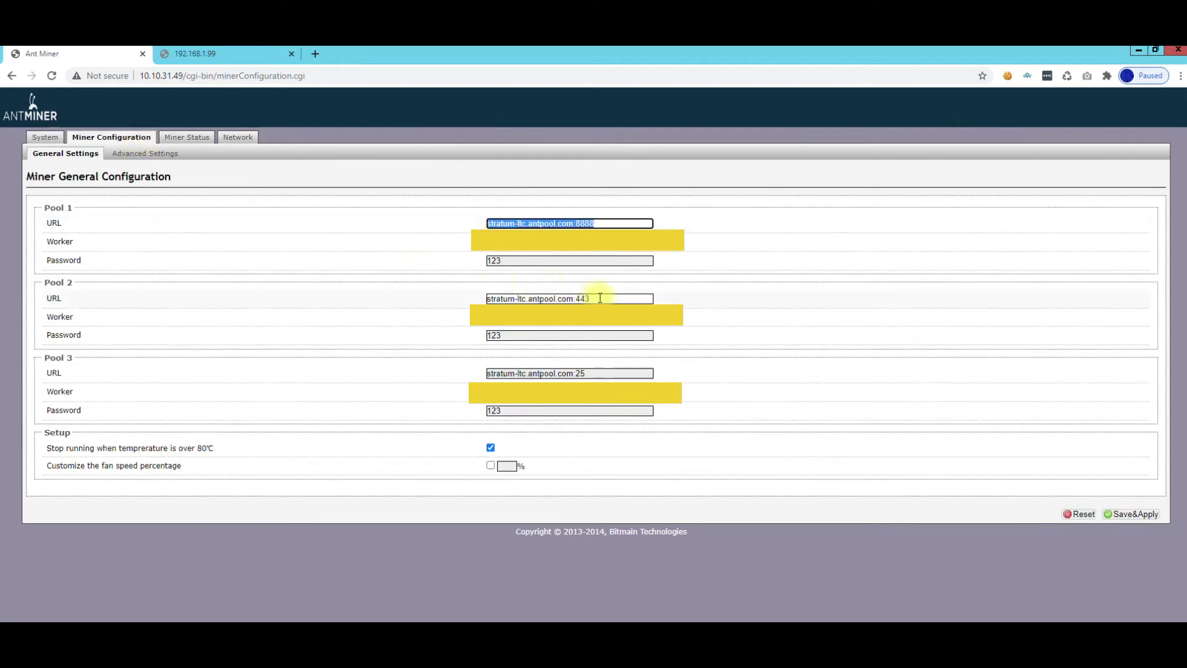
left_click_drag(594, 299, 457, 297)
left_click_drag(586, 373, 488, 377)
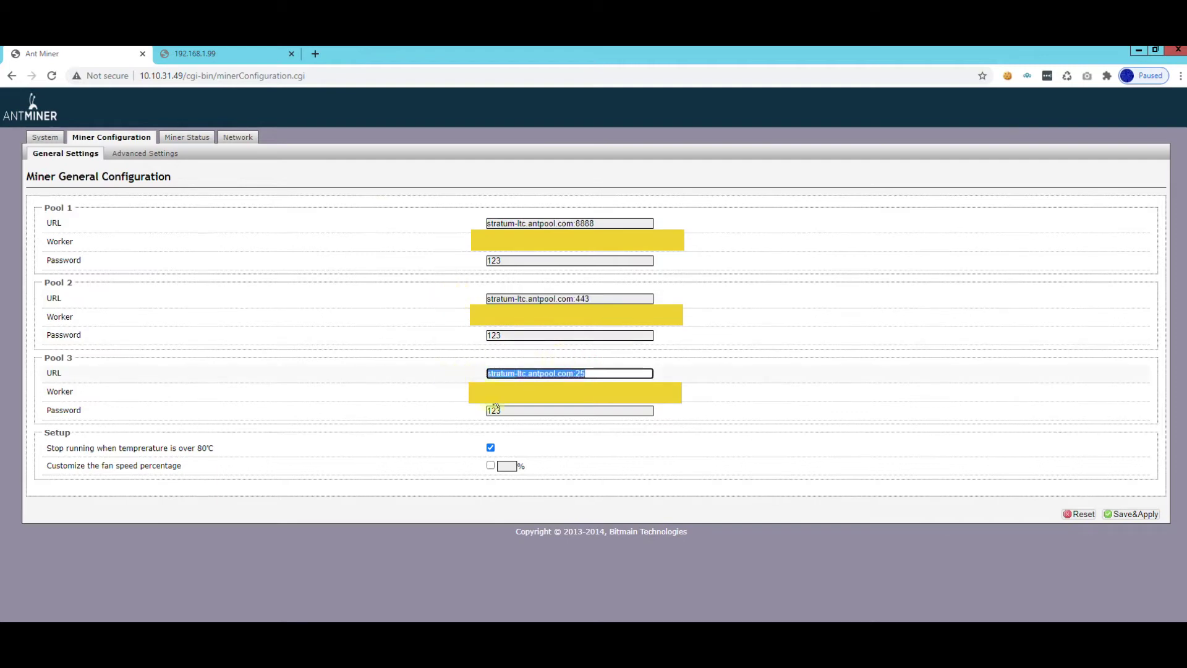
left_click(459, 393)
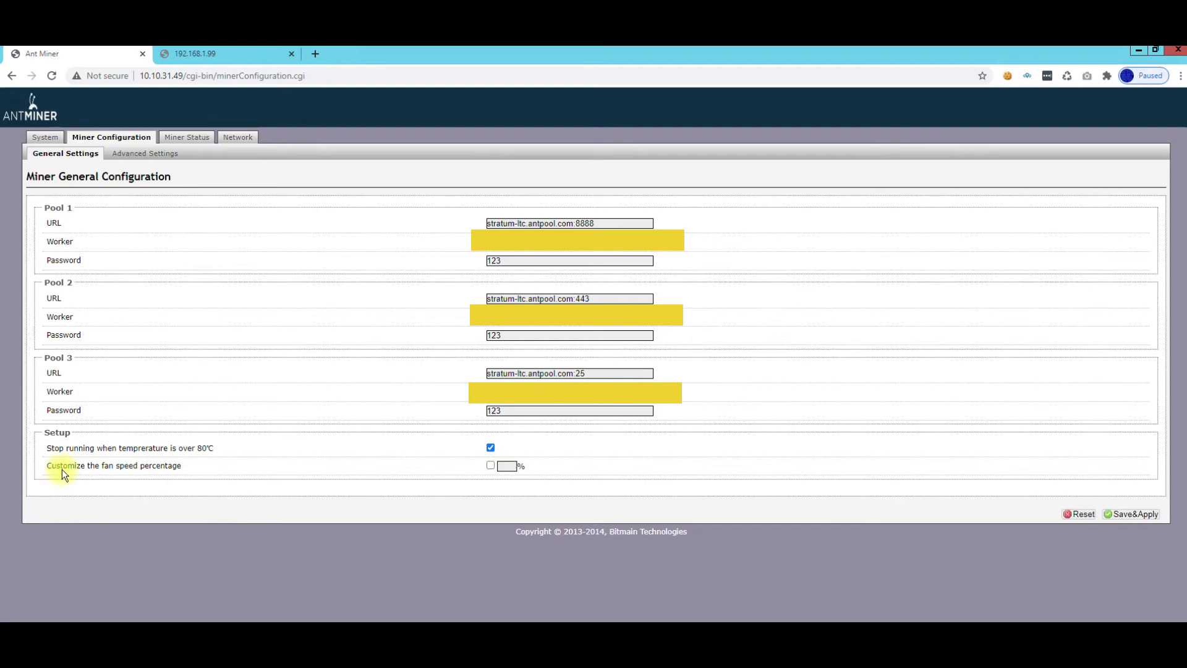
- Enable the 'Customize the fan speed percentage' option and focus its box
left_click(491, 465)
left_click(502, 468)
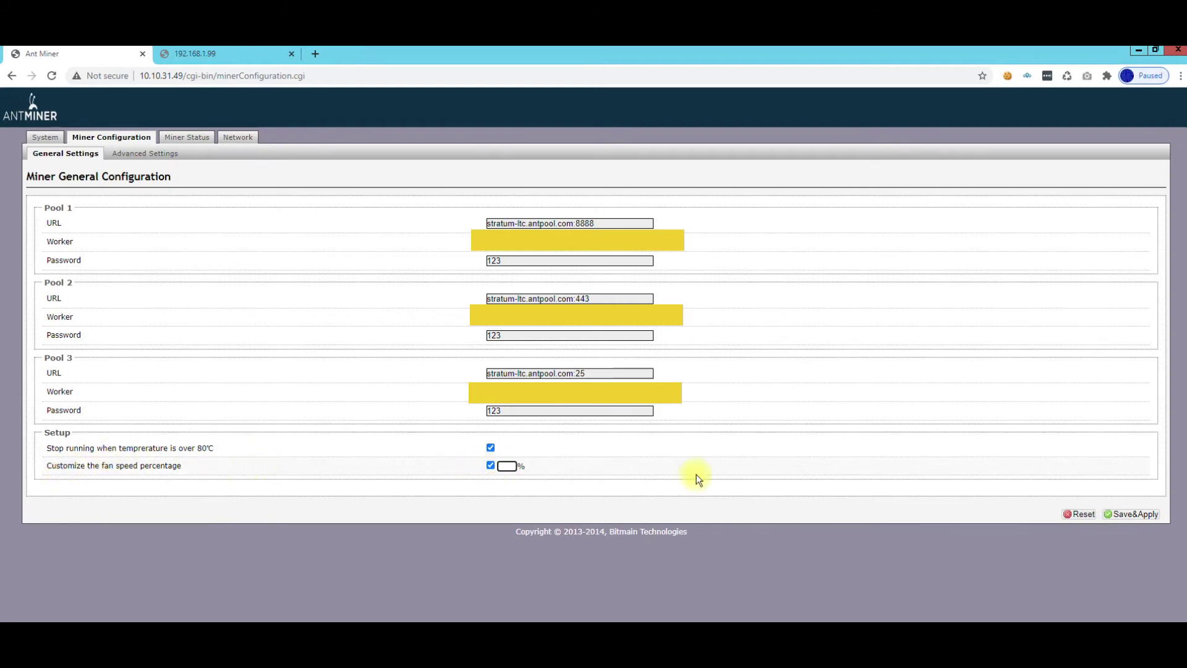
left_click(169, 159)
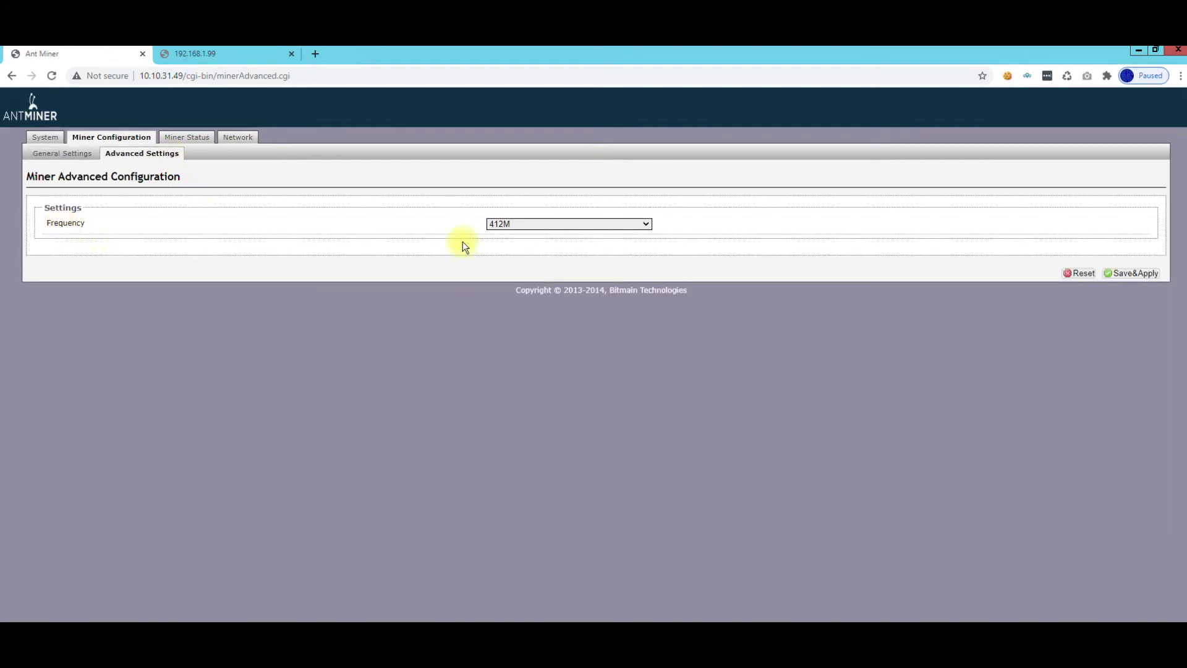
- Browse the frequency choices including 378M, then reload so the frequency stays 412M
left_click(504, 225)
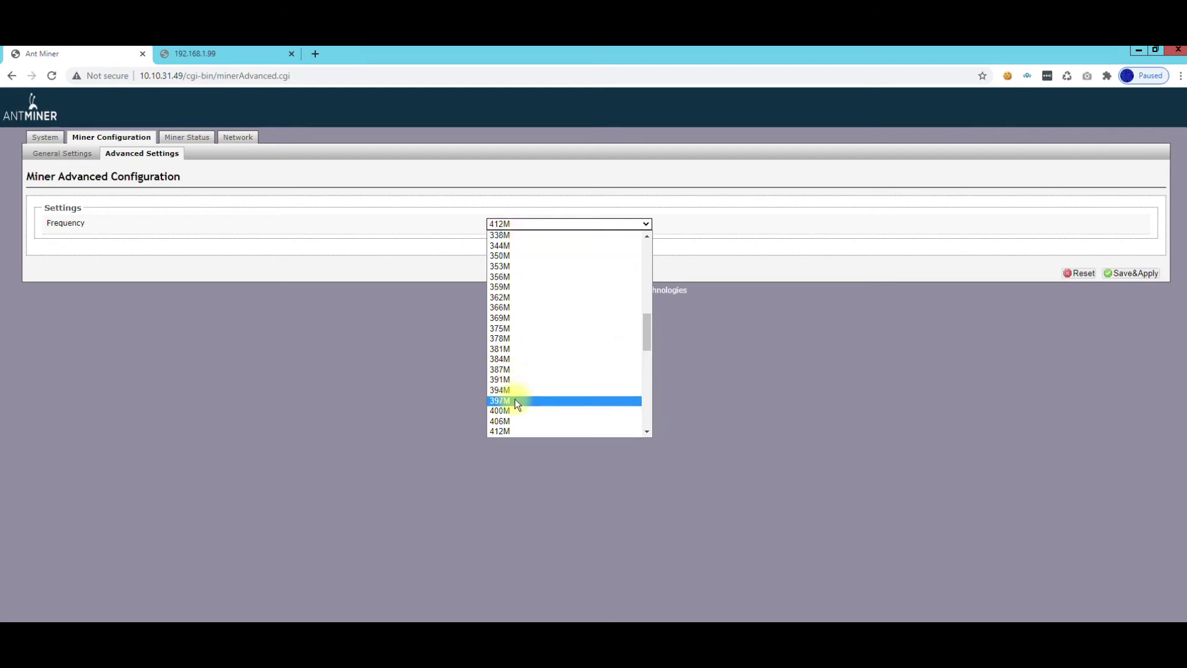
left_click(510, 340)
left_click(504, 224)
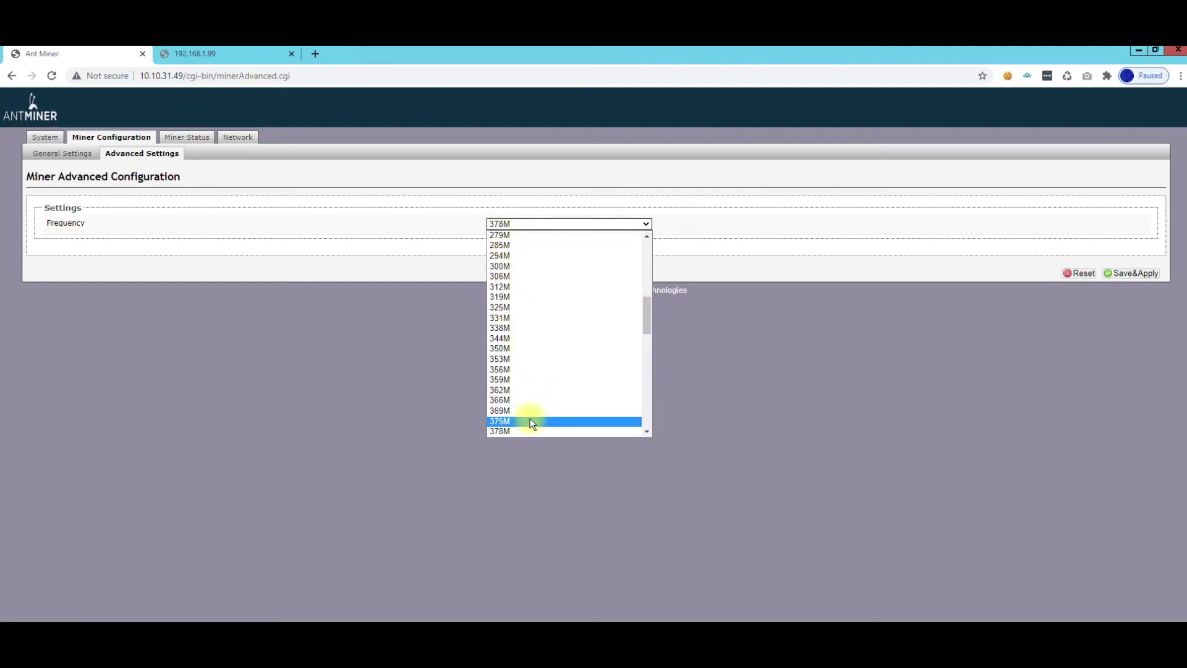
left_click(472, 382)
left_click(154, 155)
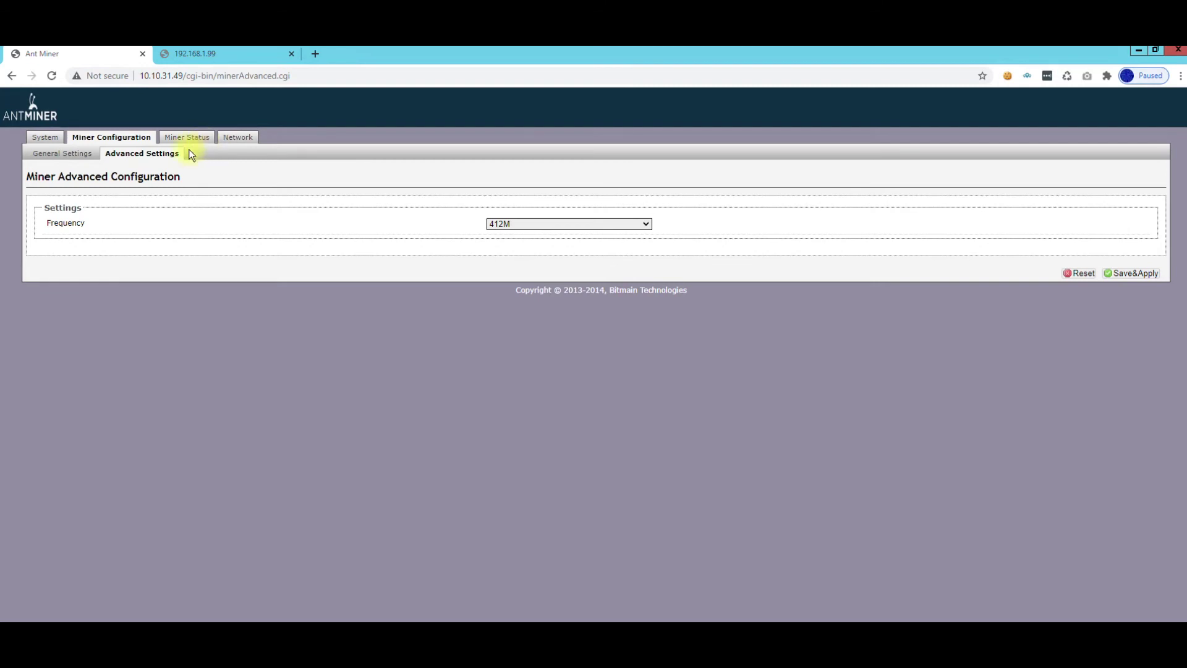
left_click(61, 156)
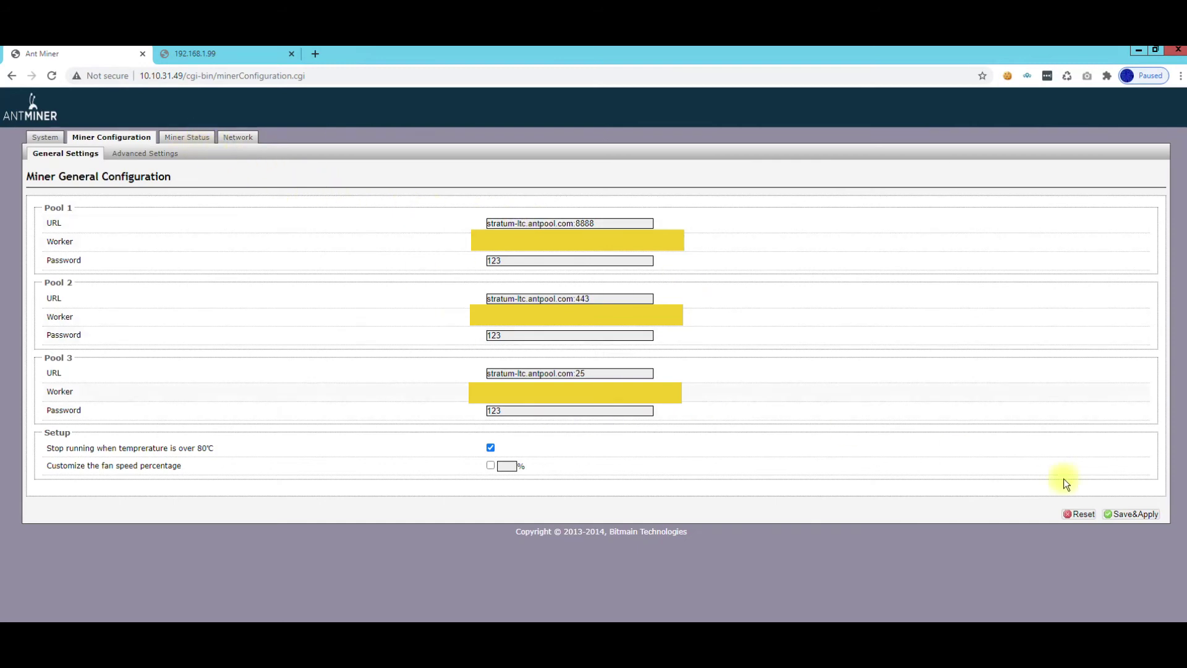
- Reboot the miner, then view Miner Status showing three pools alive and four chains at 412
left_click(56, 137)
left_click(301, 154)
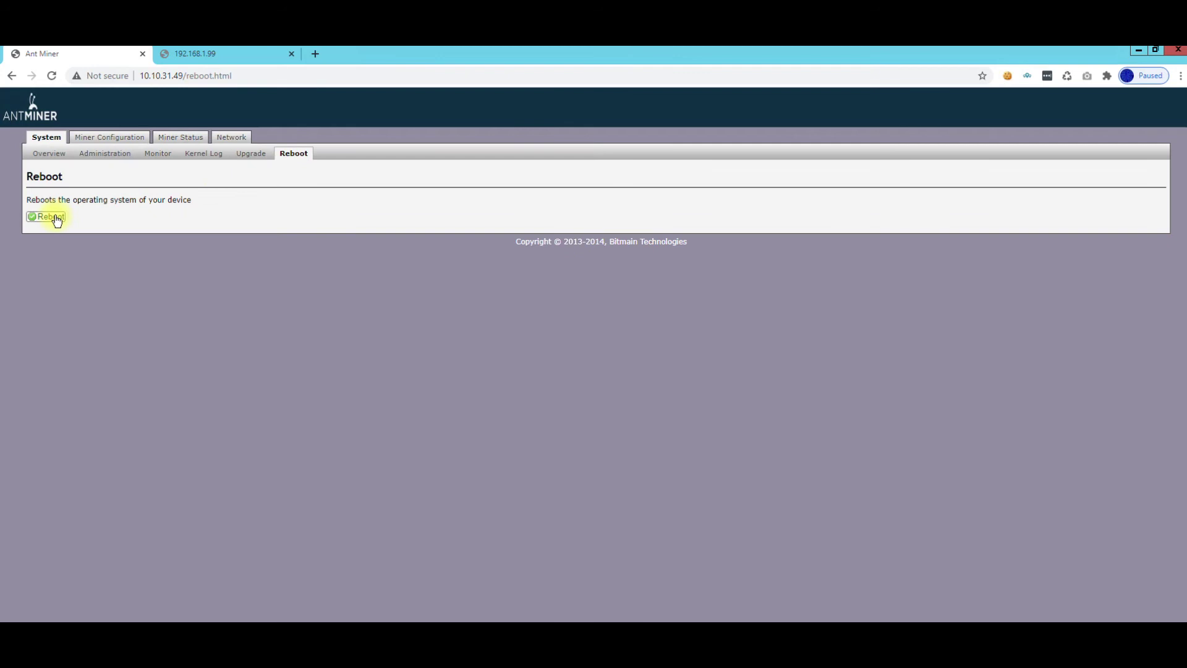
left_click(183, 139)
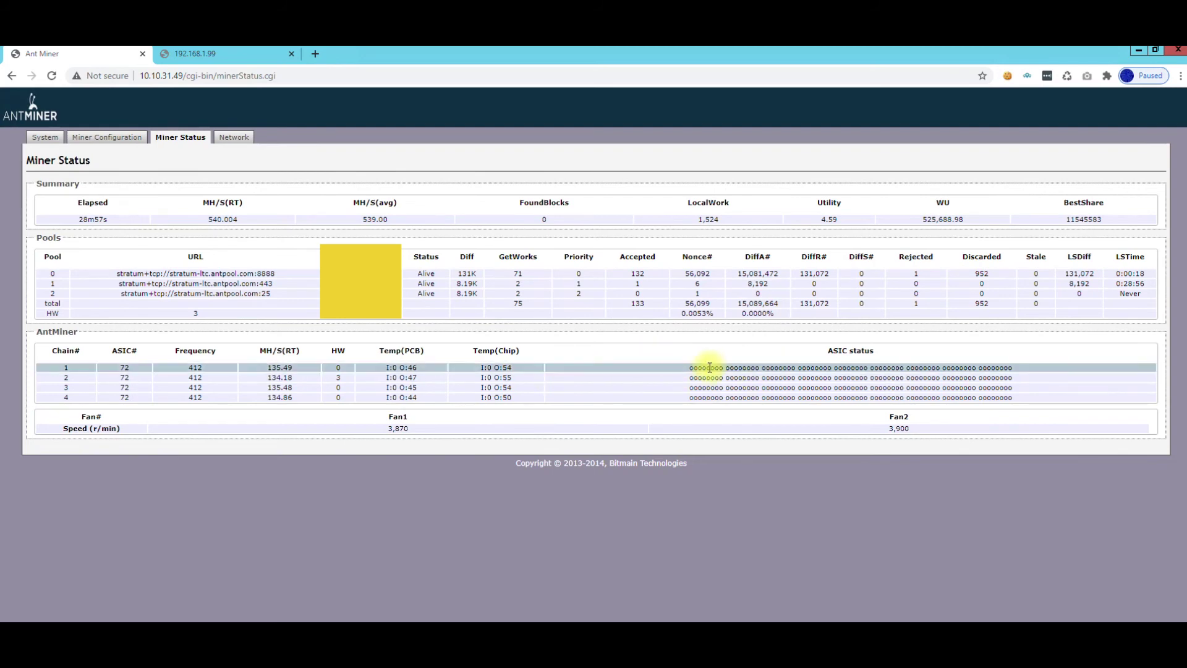
- Inspect the chains' ASIC status readings and the Fan1 and Fan2 (3,900) speeds
left_click_drag(710, 366, 1029, 401)
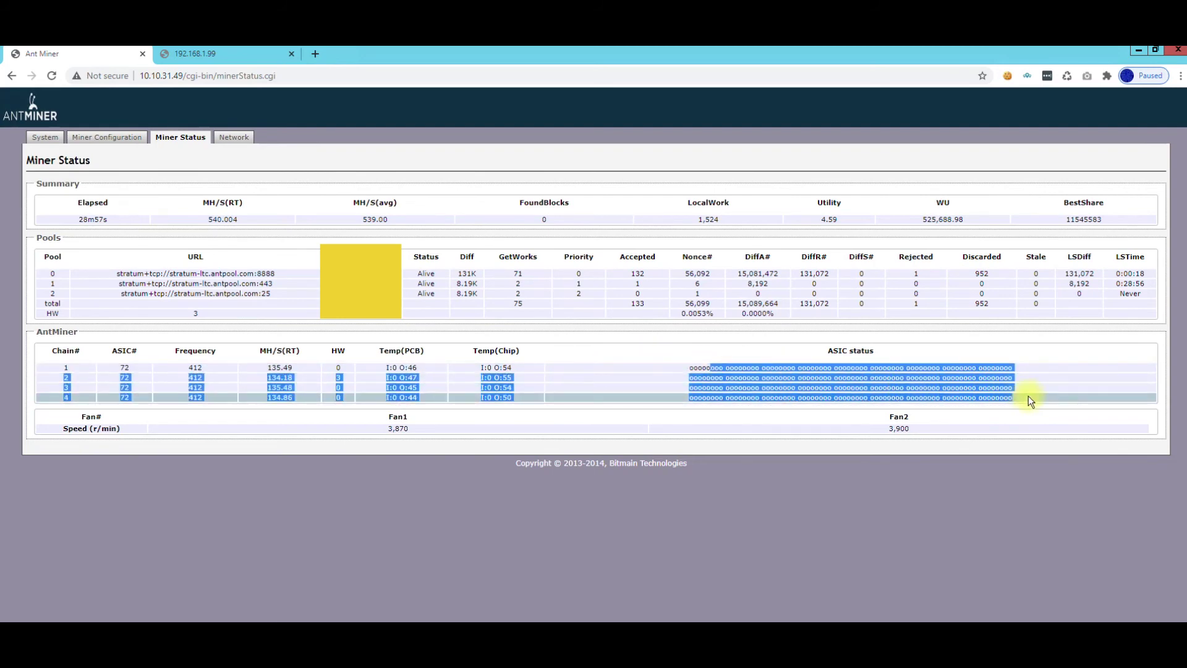
left_click(1009, 388)
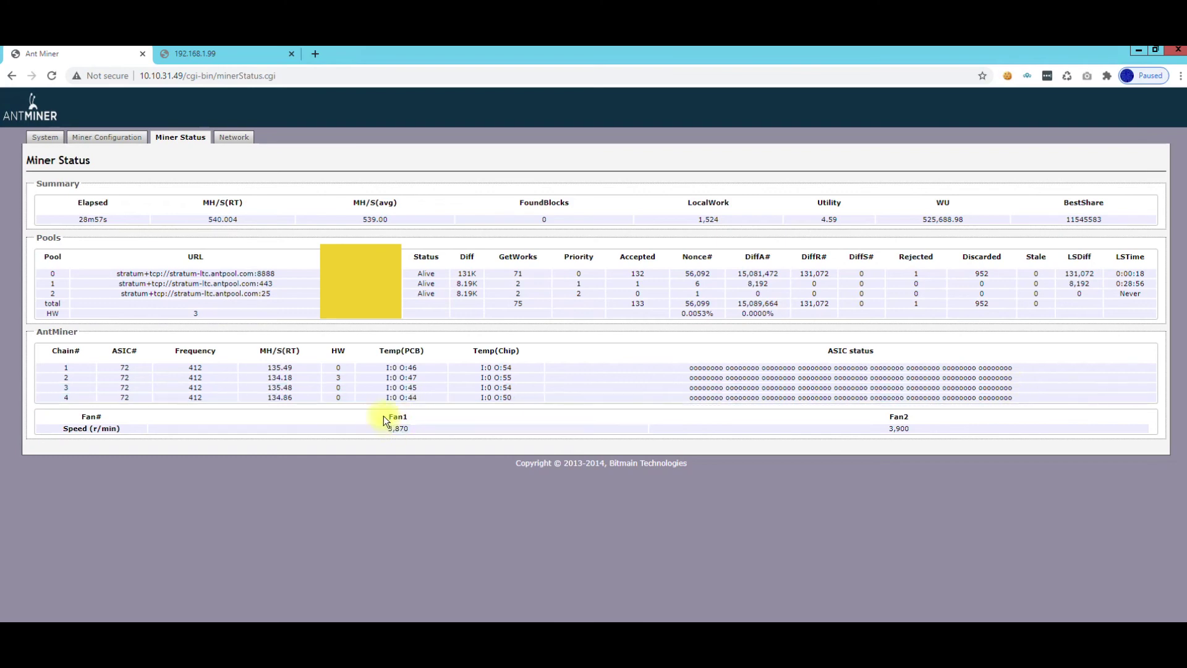
left_click_drag(392, 417, 436, 431)
left_click(436, 430)
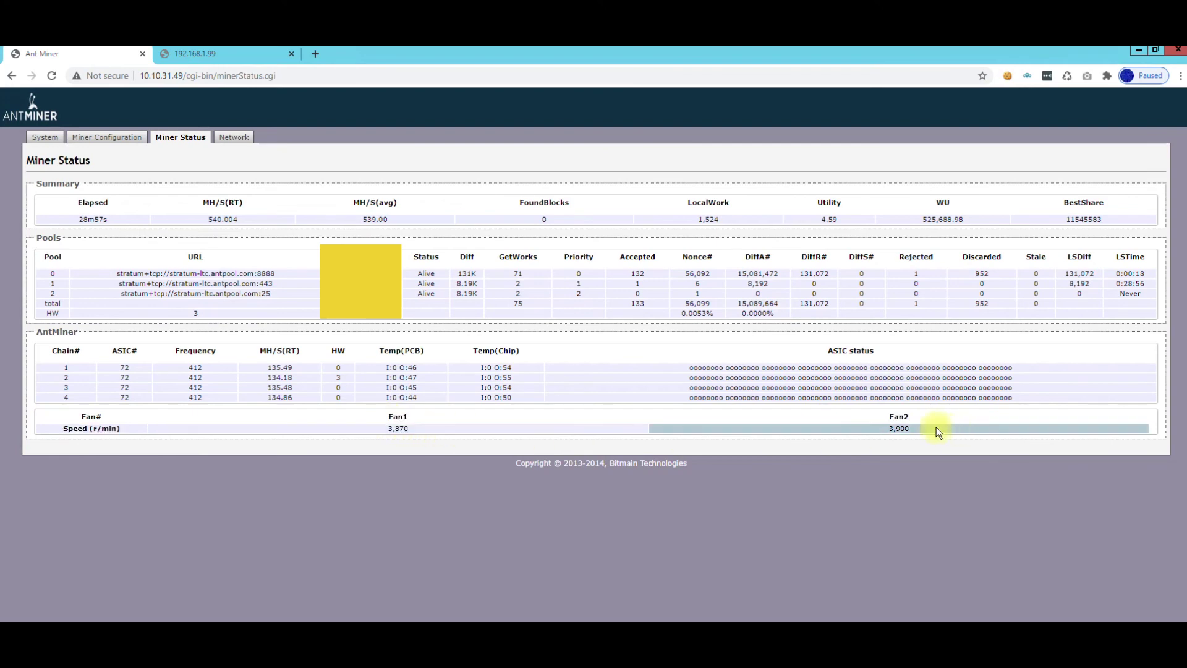
left_click_drag(914, 427, 849, 433)
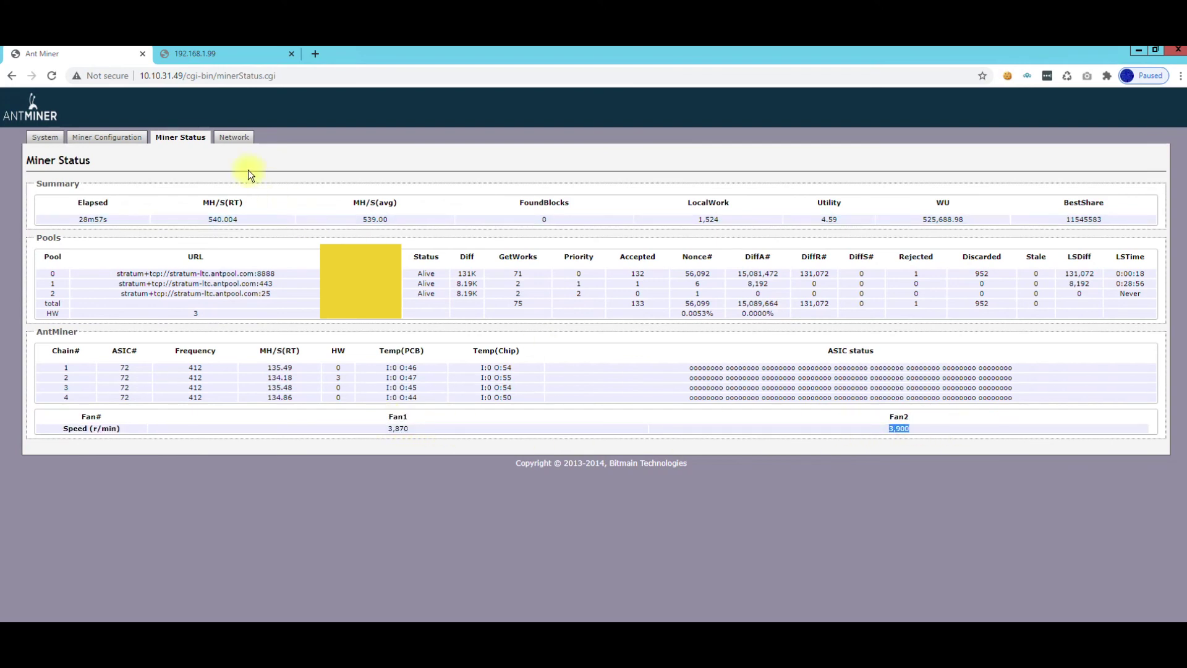
- Step through the Network, Miner Configuration and System pages
left_click(226, 141)
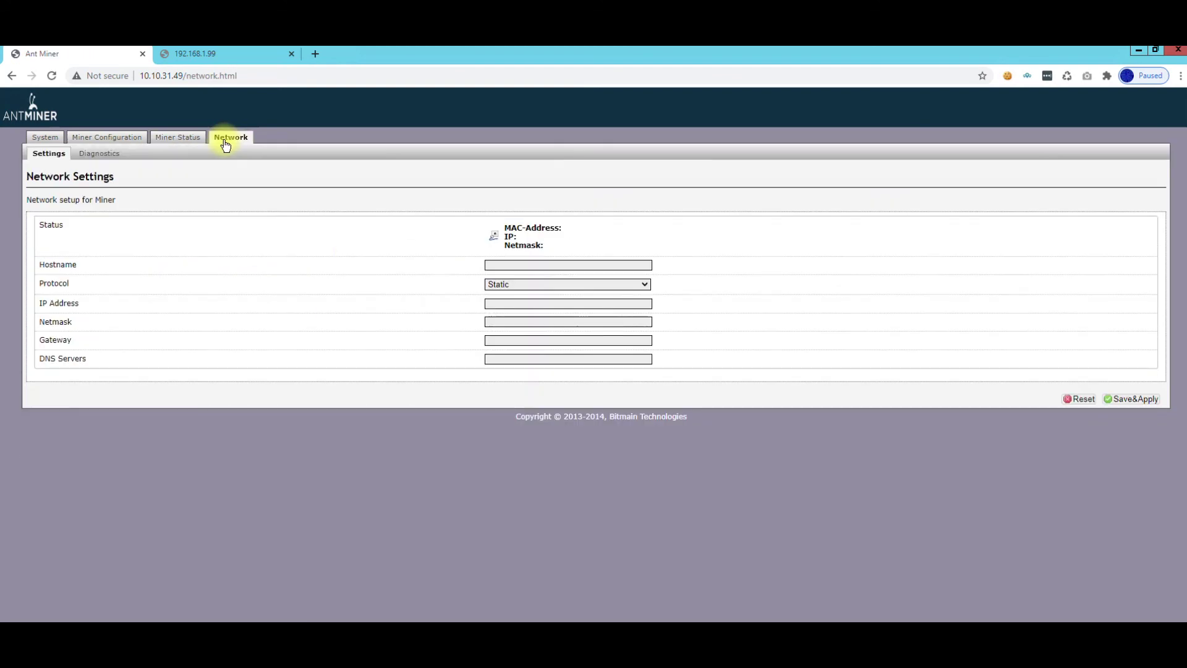
left_click(115, 141)
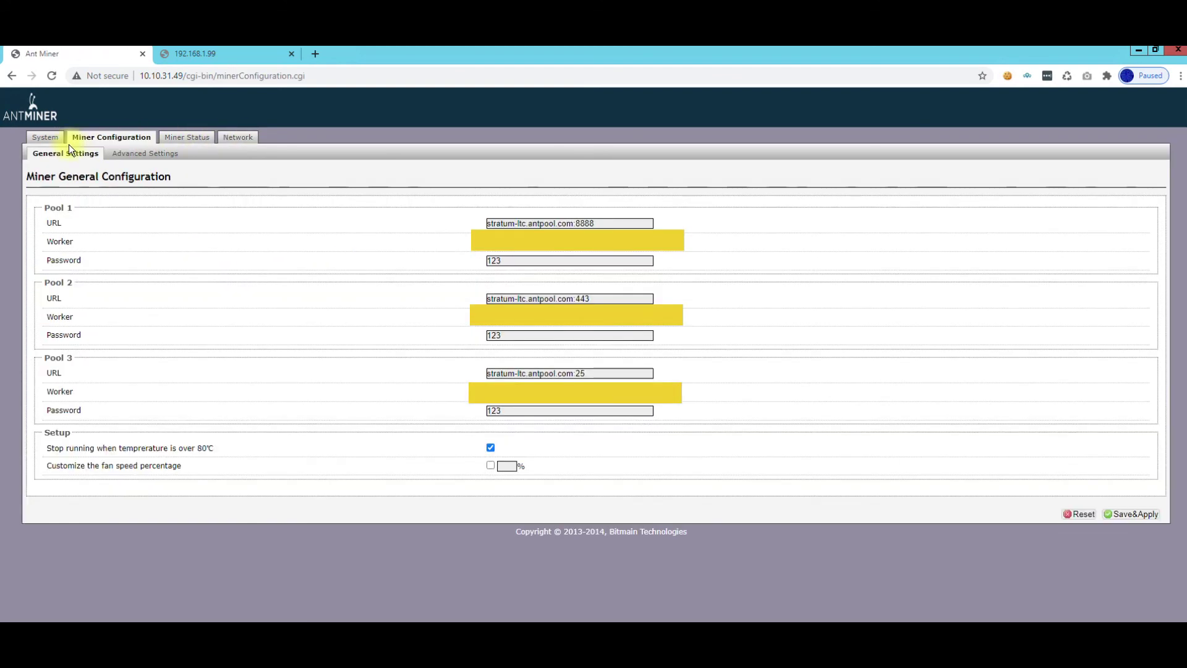
left_click(56, 142)
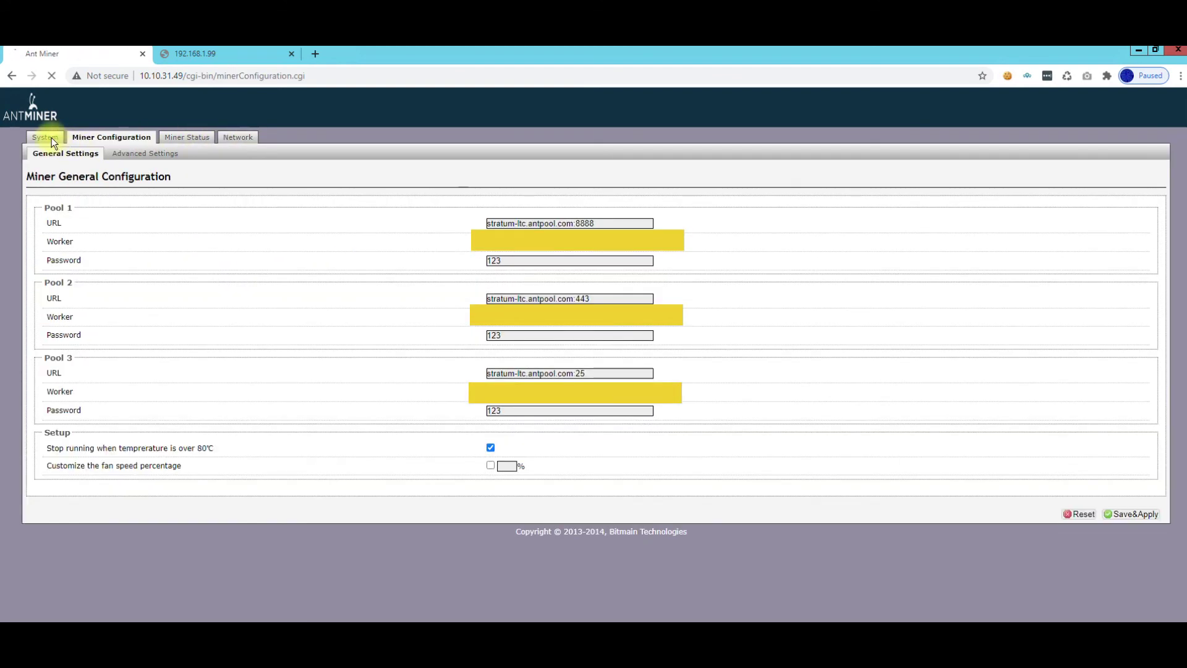